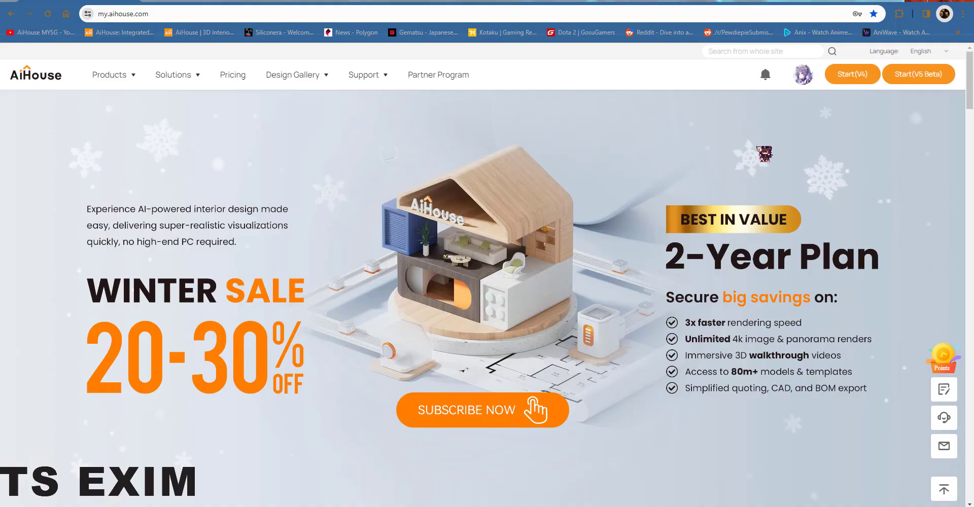
Step: Switch to the V5 workspace and open product management
left_click(807, 71)
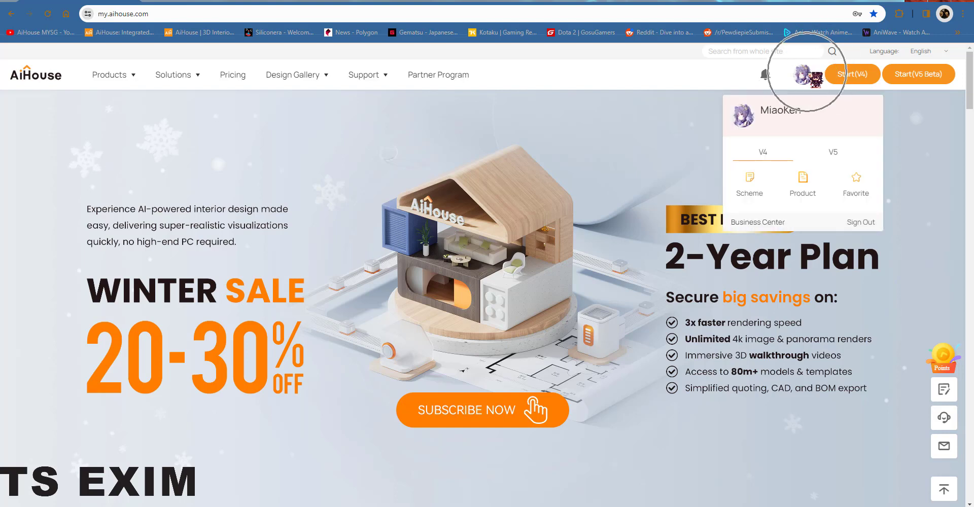
left_click(834, 154)
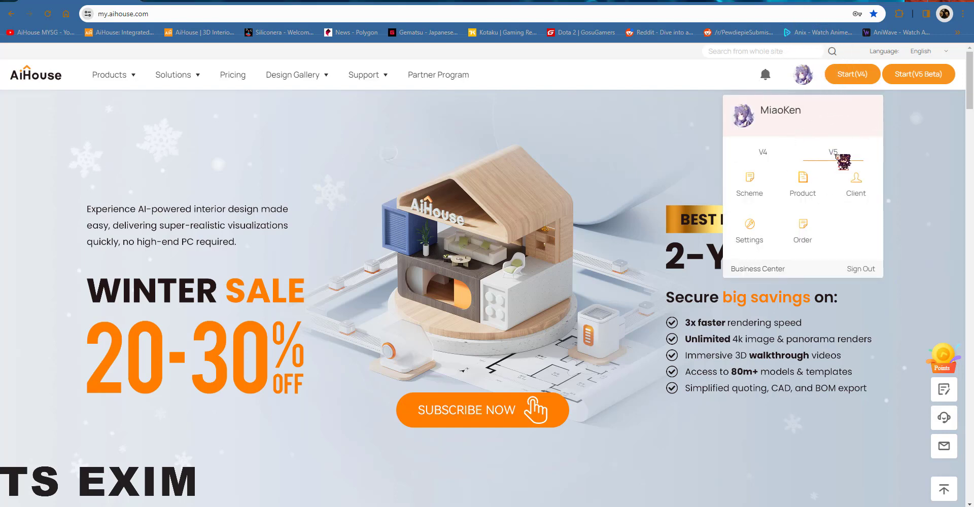
left_click(816, 200)
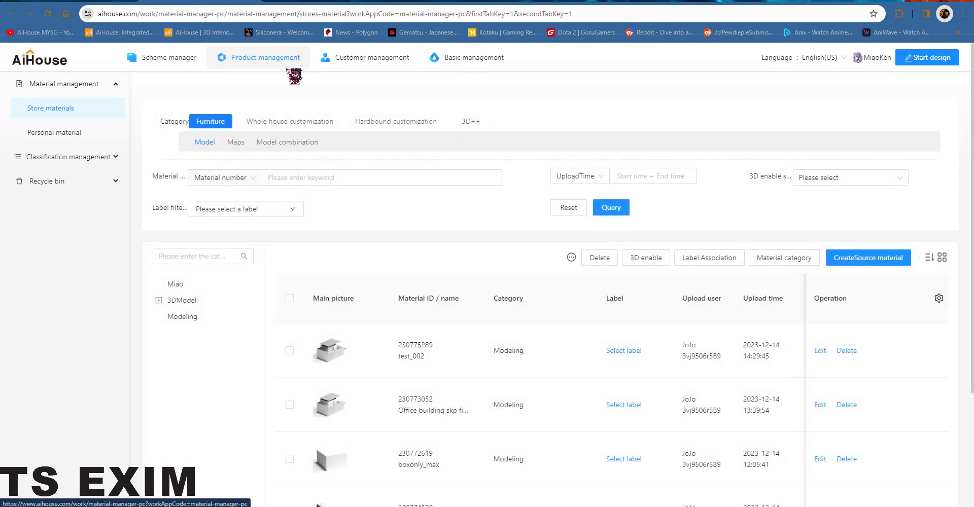
Step: Browse the Whole house customization materials under Custom general in store materials
left_click(300, 123)
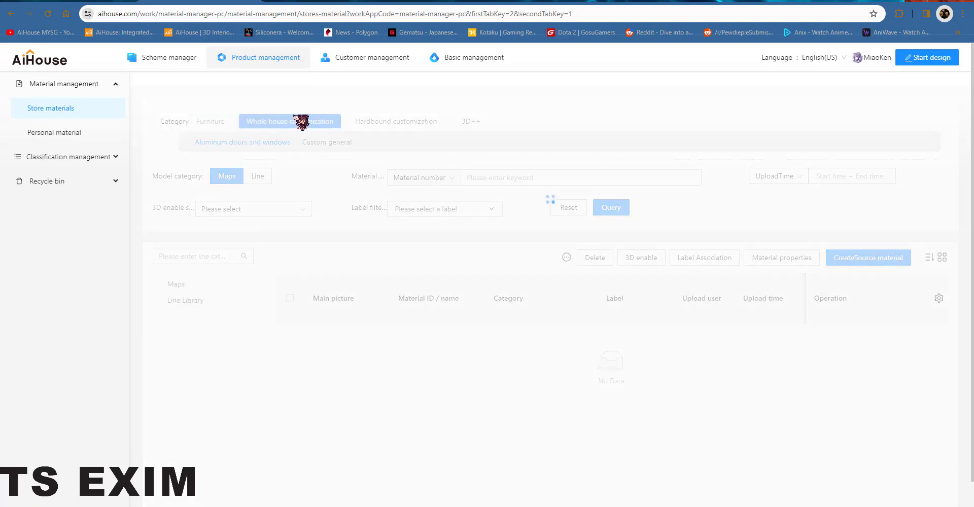
left_click(314, 144)
left_click(333, 144)
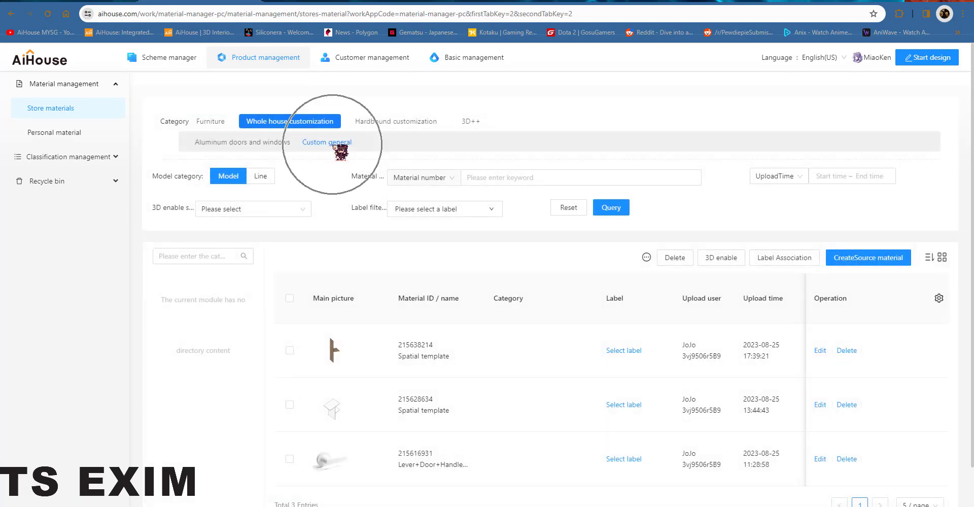
scroll(230, 310, "down", 2)
scroll(204, 267, "up", 2)
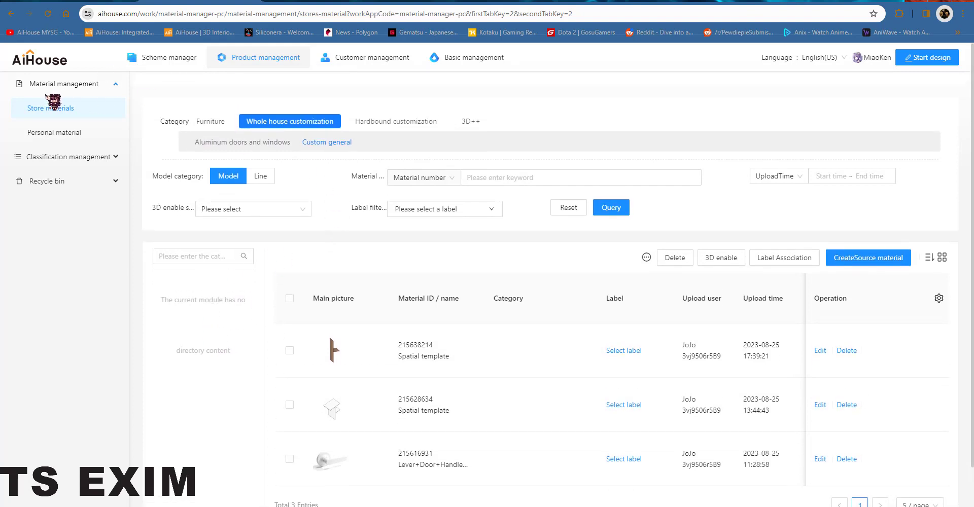
Step: Open store classification for Whole house customization's Custom universal model
left_click(106, 162)
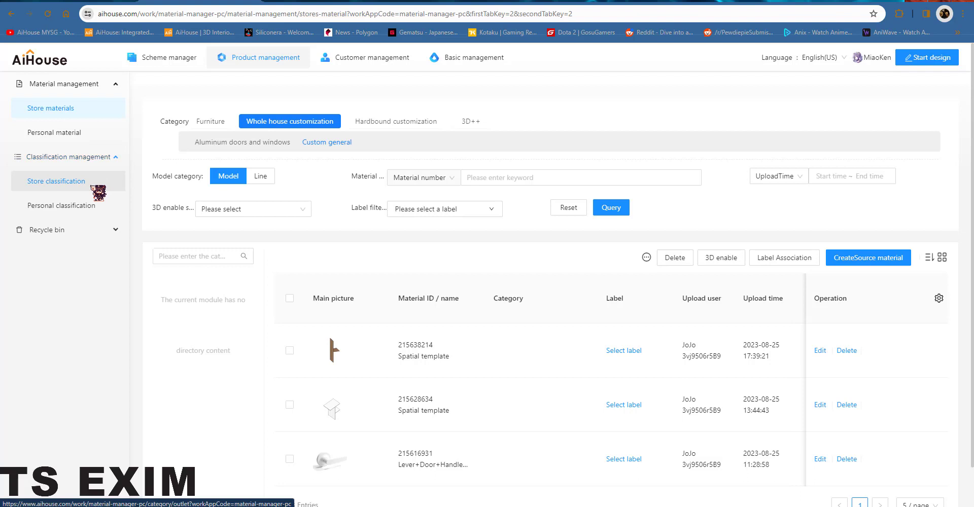
left_click(96, 189)
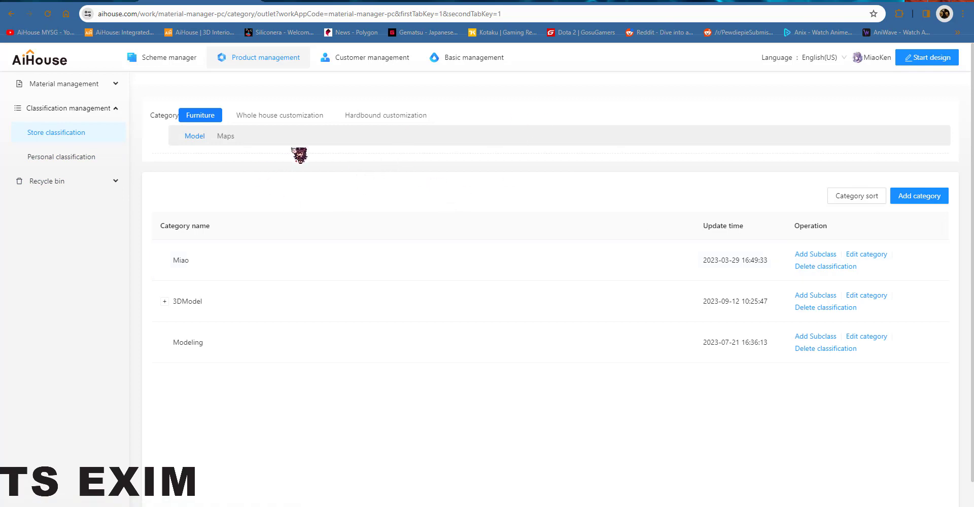
left_click(299, 120)
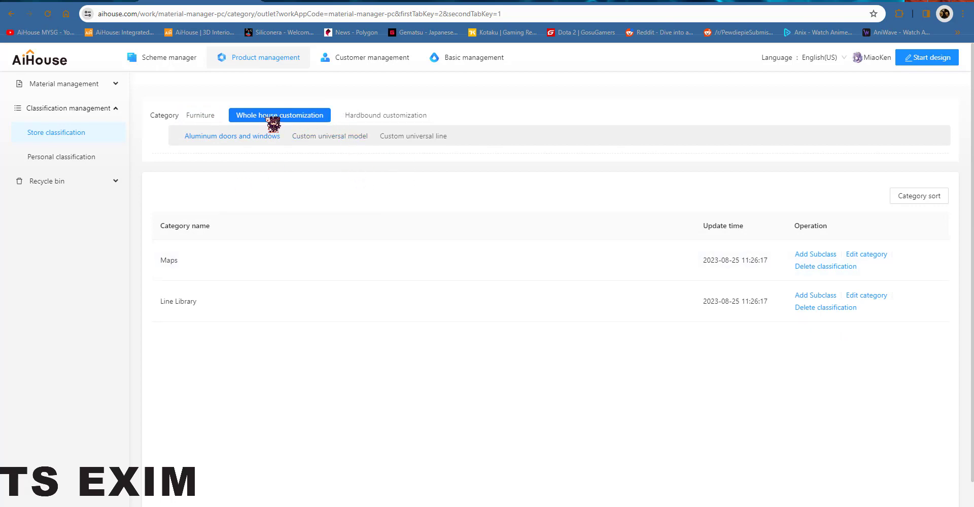
left_click(337, 142)
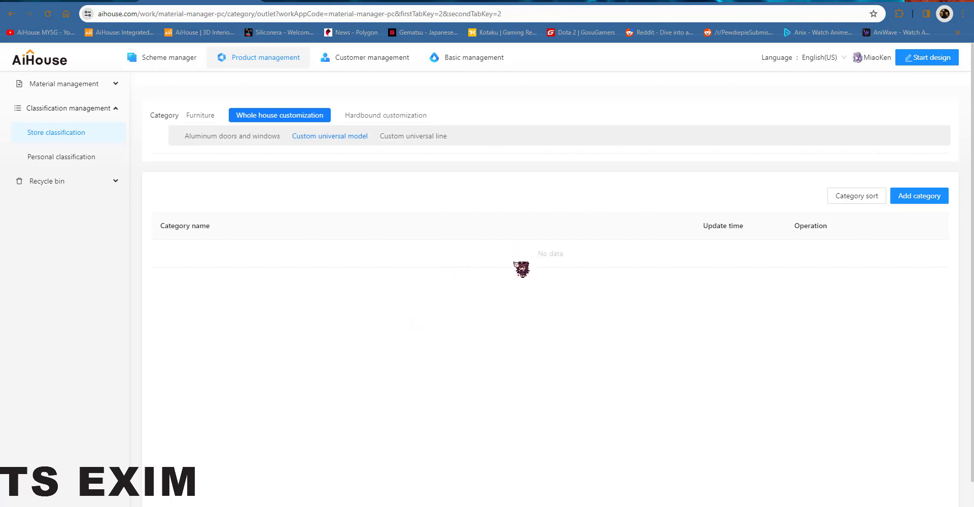
Step: Initialize the Custom universal model category list
left_click(927, 199)
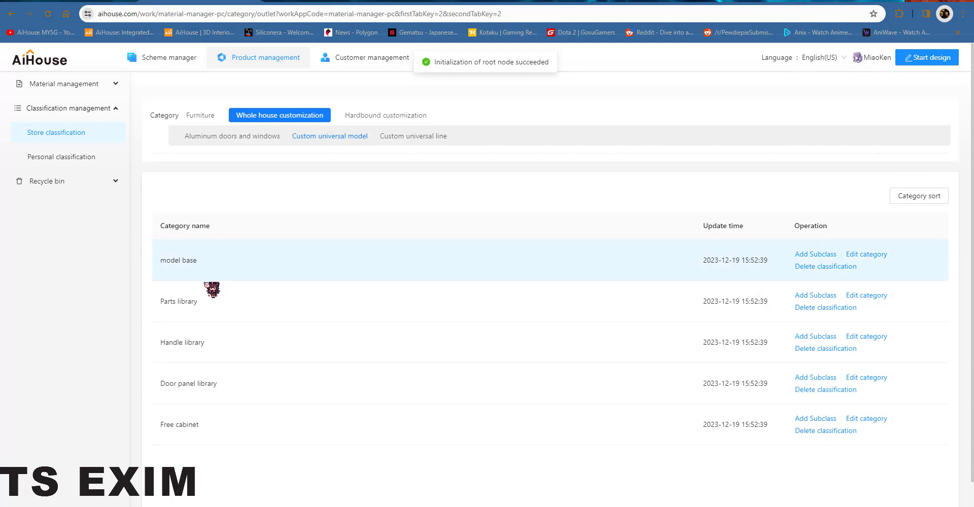
left_click(224, 417)
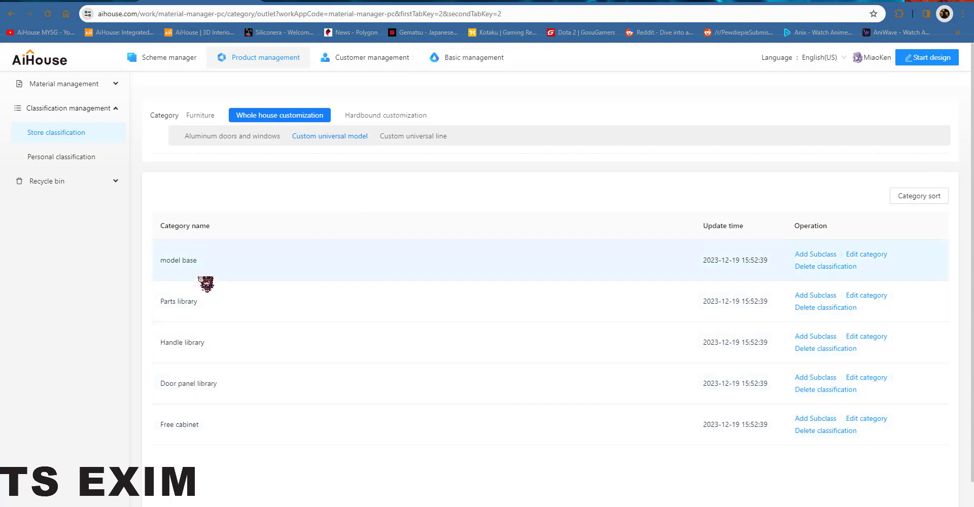
Step: Check the new categories in store materials under Custom general by selecting model base
left_click(66, 87)
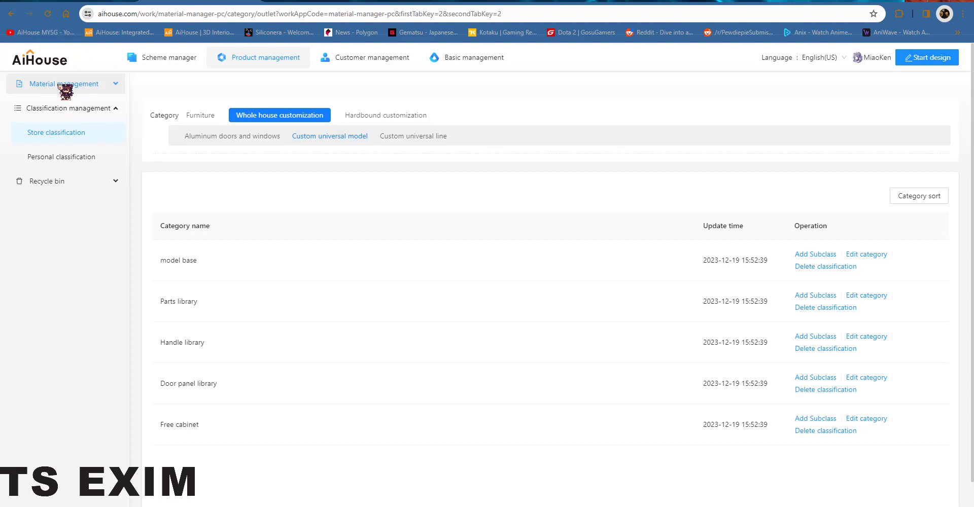
left_click(74, 106)
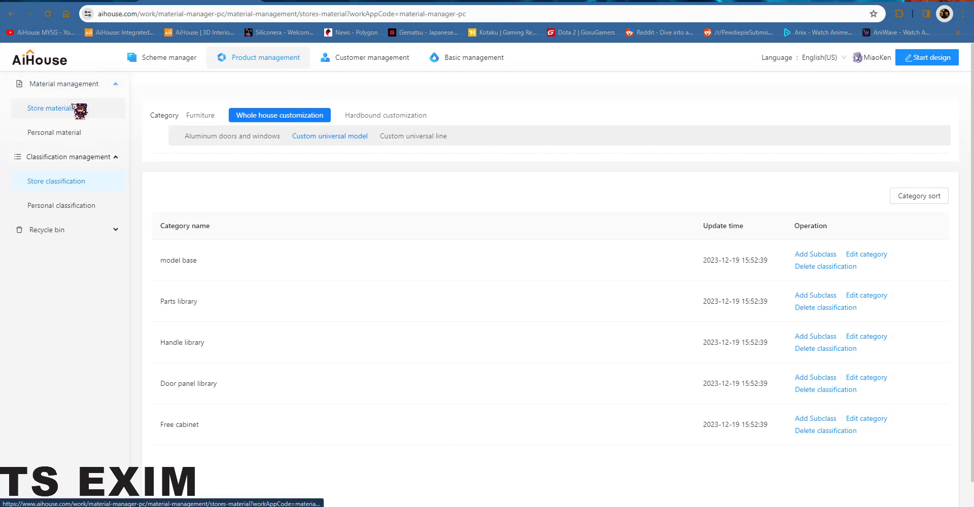
left_click(303, 124)
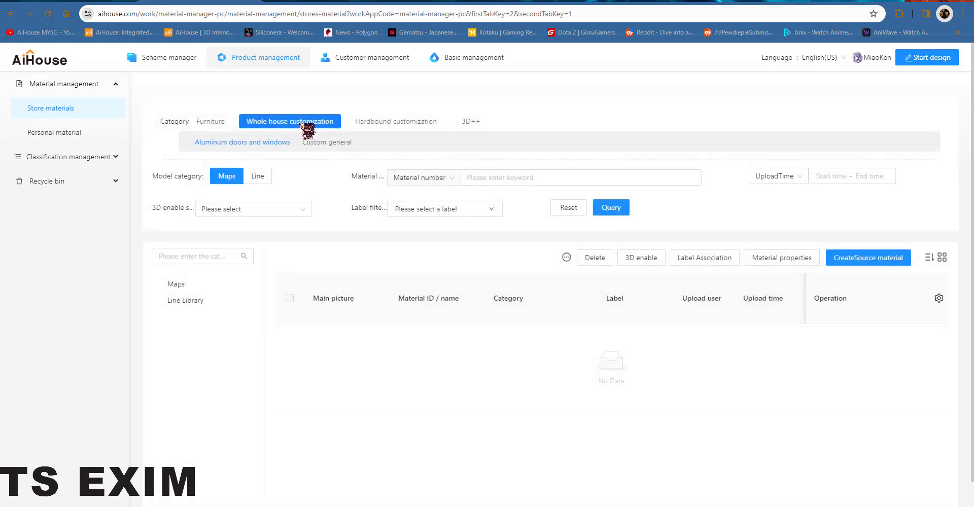
left_click(326, 143)
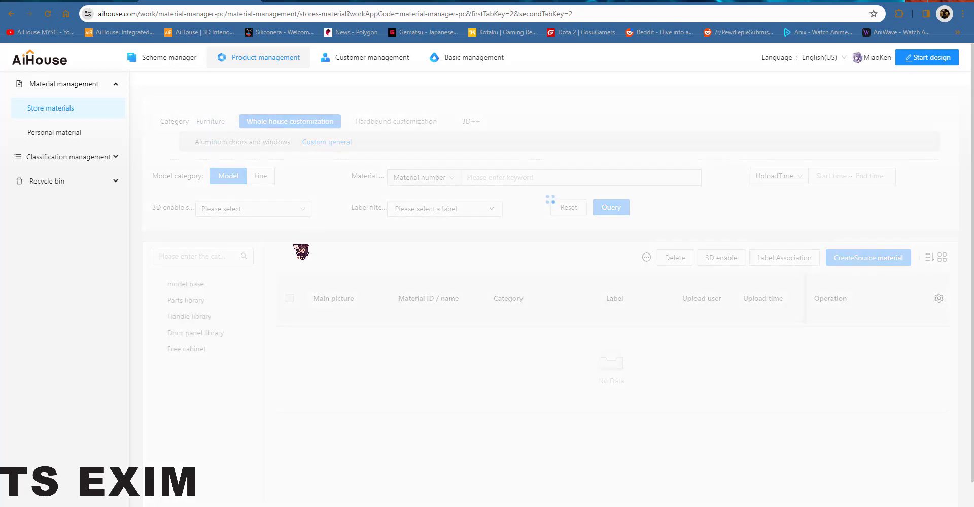
left_click(195, 285)
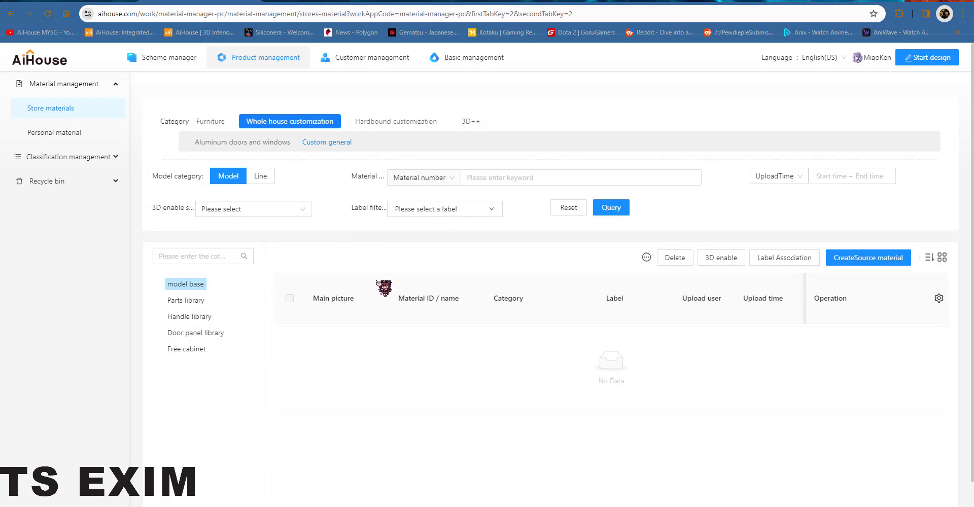
Step: Return to store classification for the Whole house customization Custom universal model categories
left_click(81, 157)
left_click(66, 186)
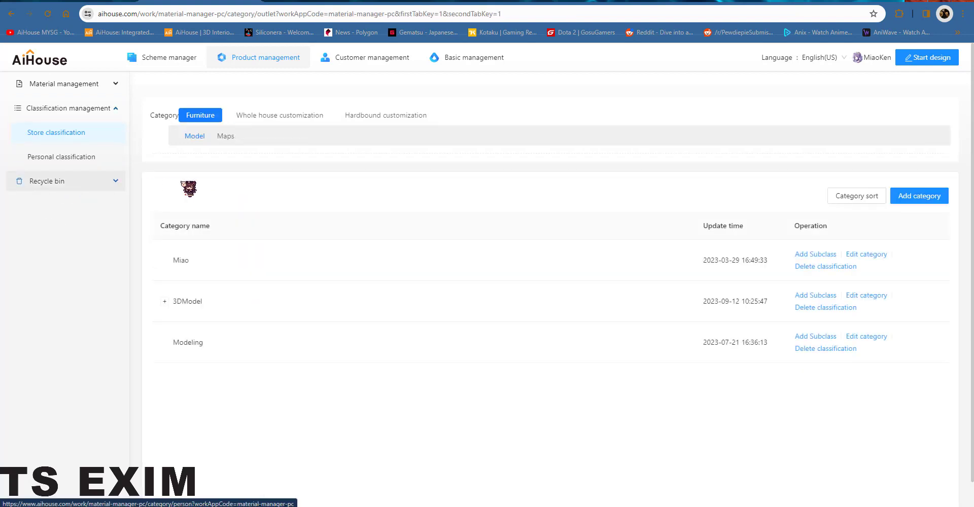
left_click(302, 120)
key("ctrl")
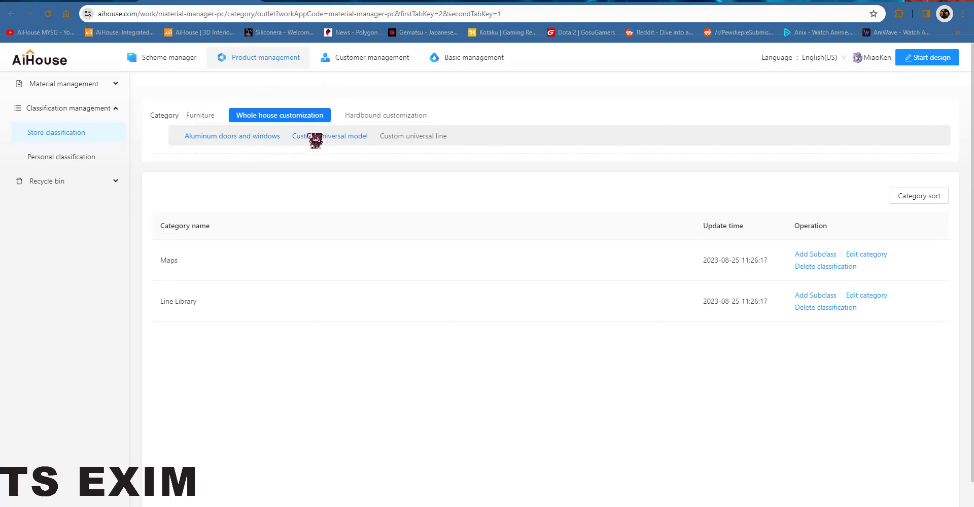
left_click(332, 139)
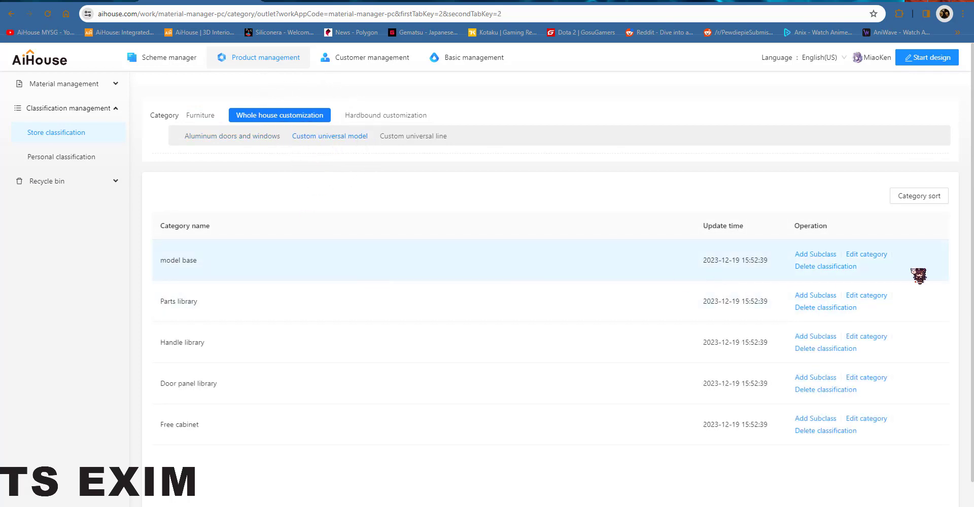
Step: Add a DoorPanel subcategory under model base
left_click(822, 254)
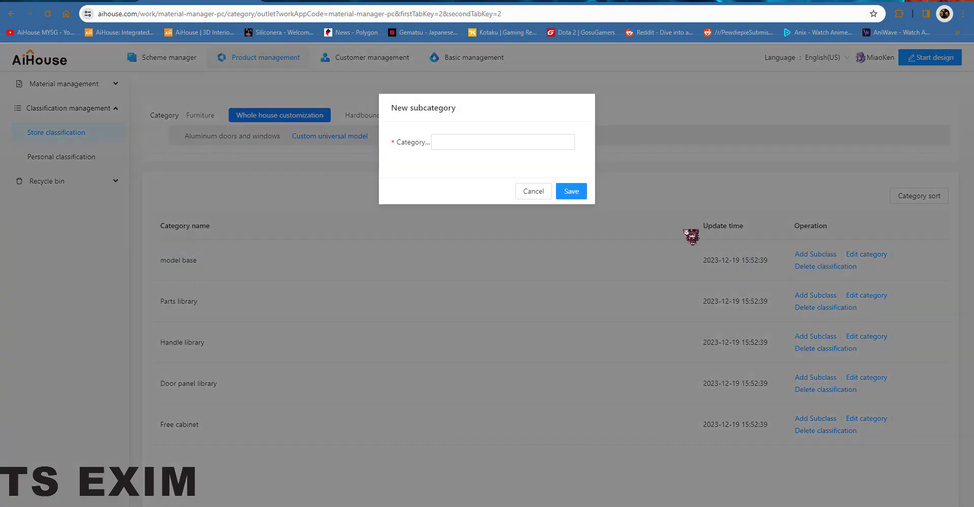
left_click(544, 145)
type("Dor")
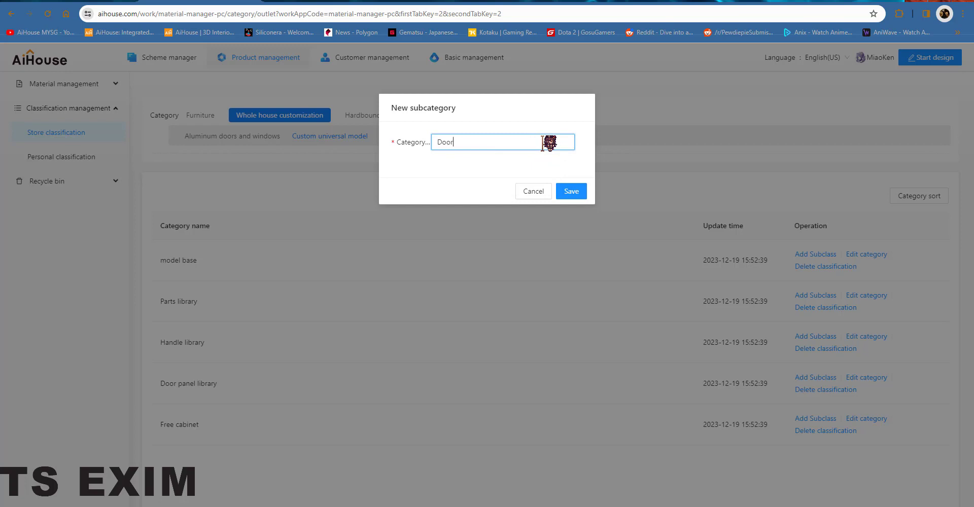
left_click(577, 191)
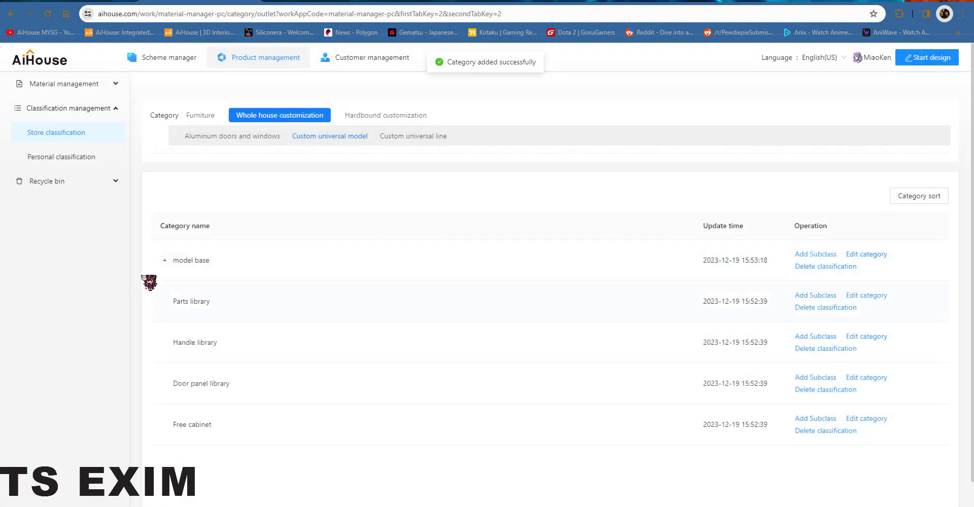
Step: Add a Handle subcategory under model base and toggle model base's expansion
left_click(818, 255)
left_click(459, 142)
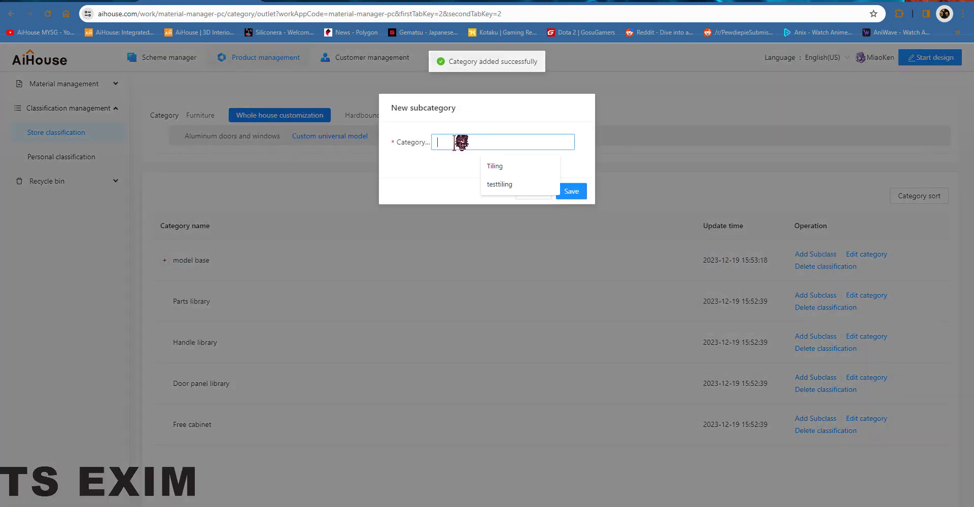
type("Handle")
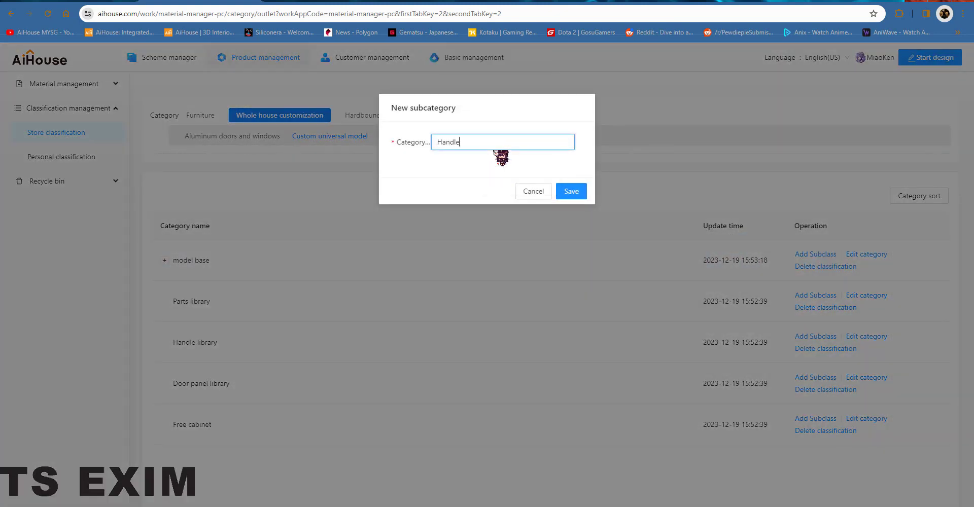
left_click(578, 189)
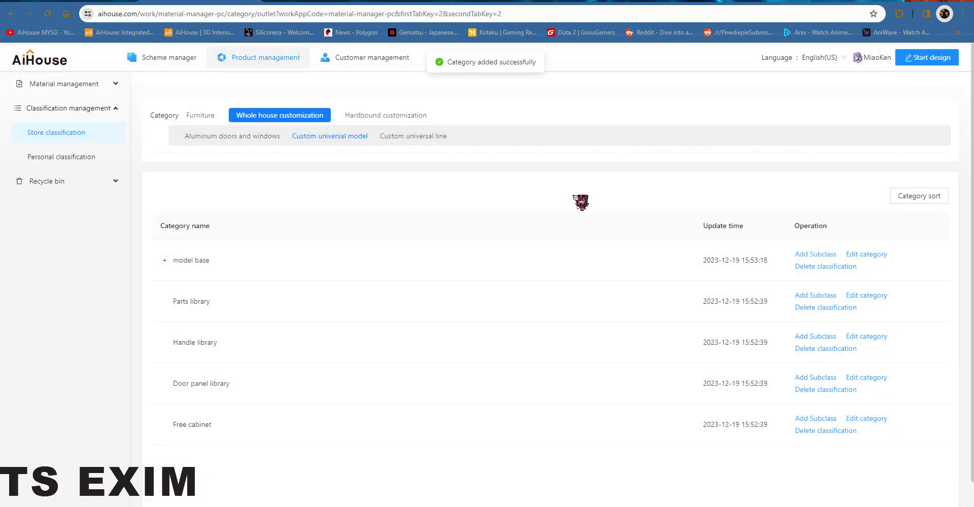
left_click(164, 260)
left_click(164, 260)
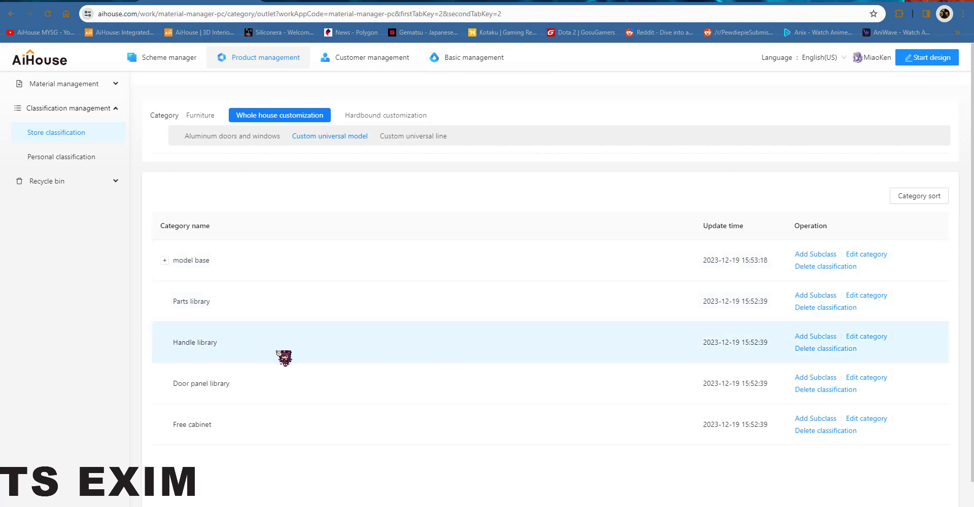
Step: Add a GoldHandle subcategory under Handle library
left_click(812, 337)
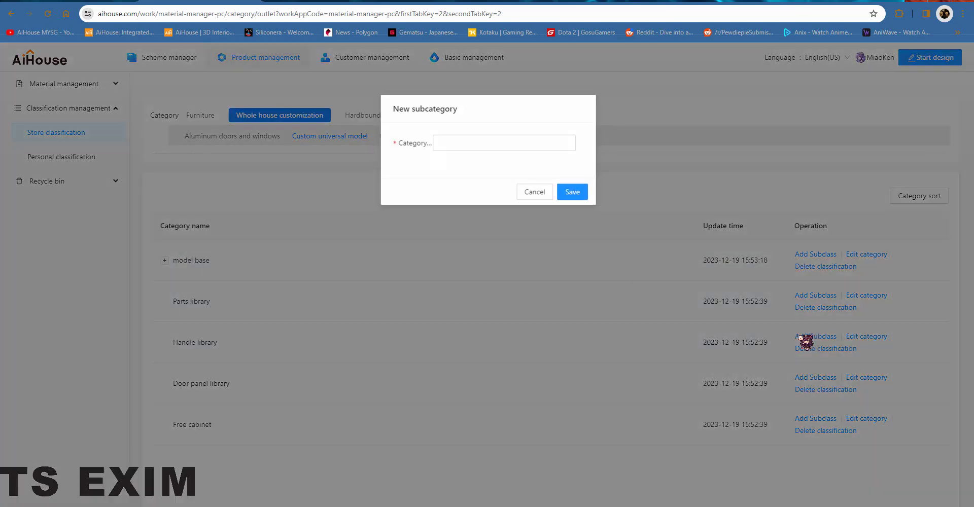
left_click(463, 142)
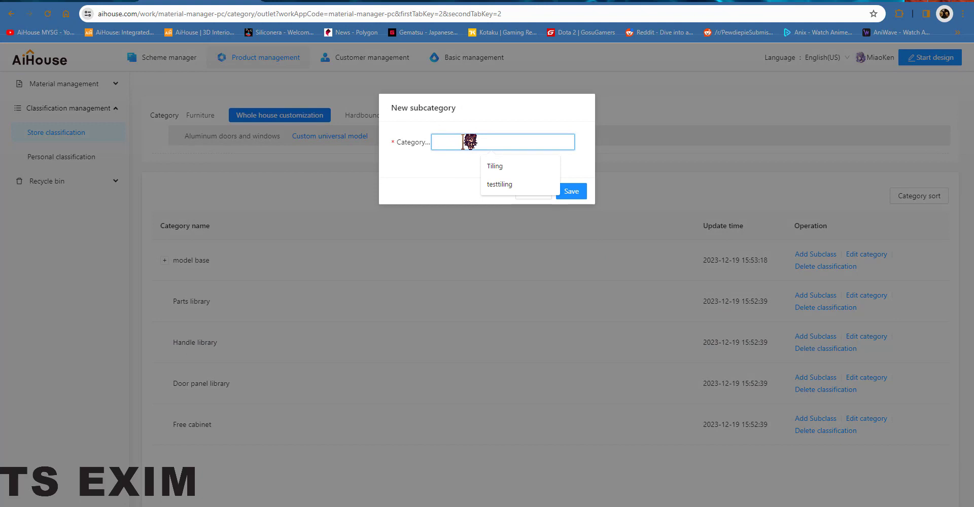
type("GoldHa")
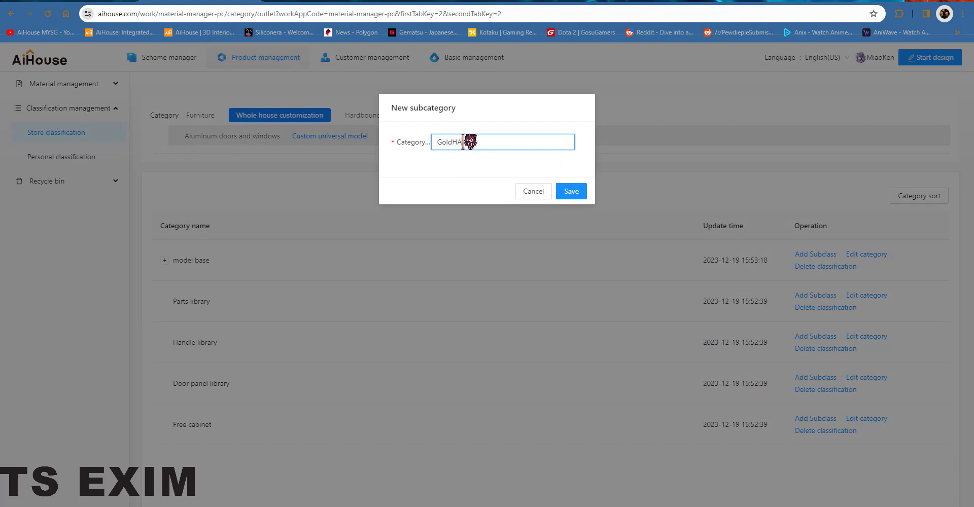
type("nlde")
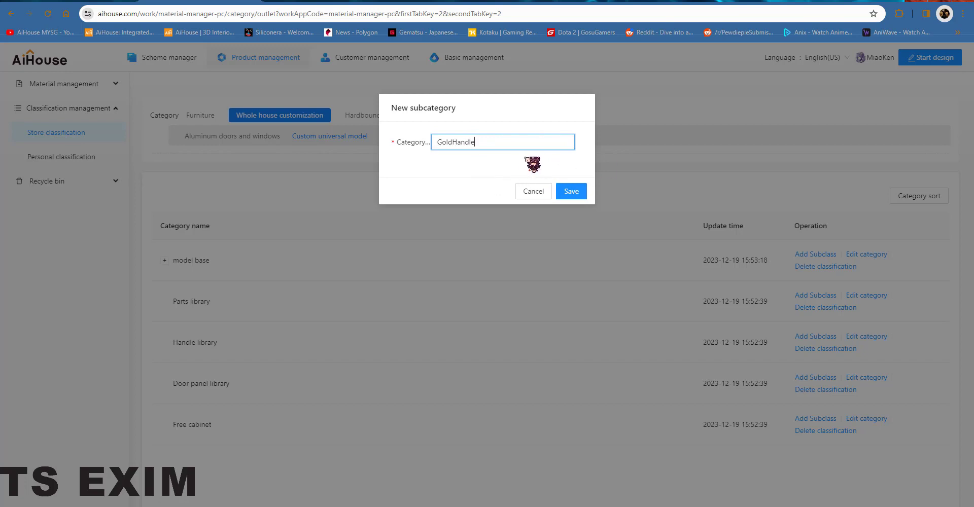
left_click(571, 193)
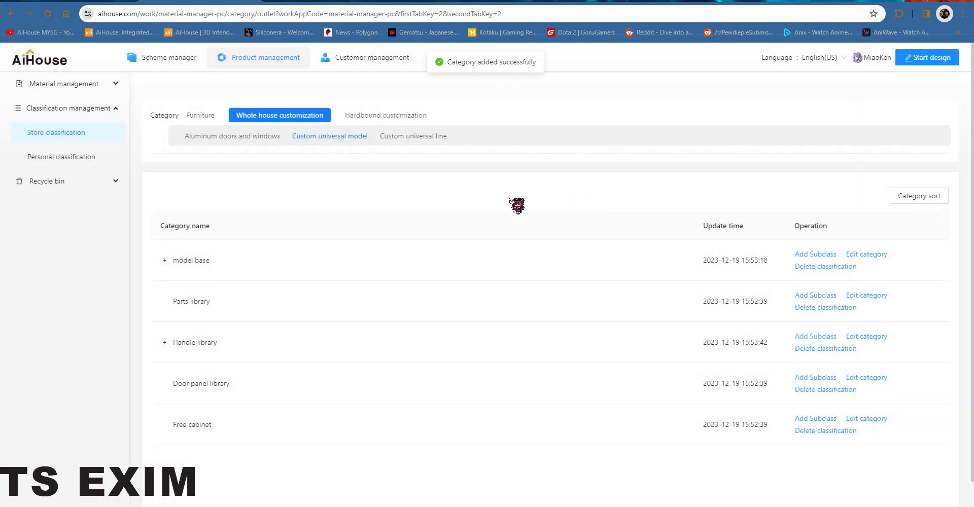
Step: Add a WoodType subcategory under Door panel library and toggle Handle library's expansion
left_click(816, 379)
left_click(484, 142)
type("WoodType")
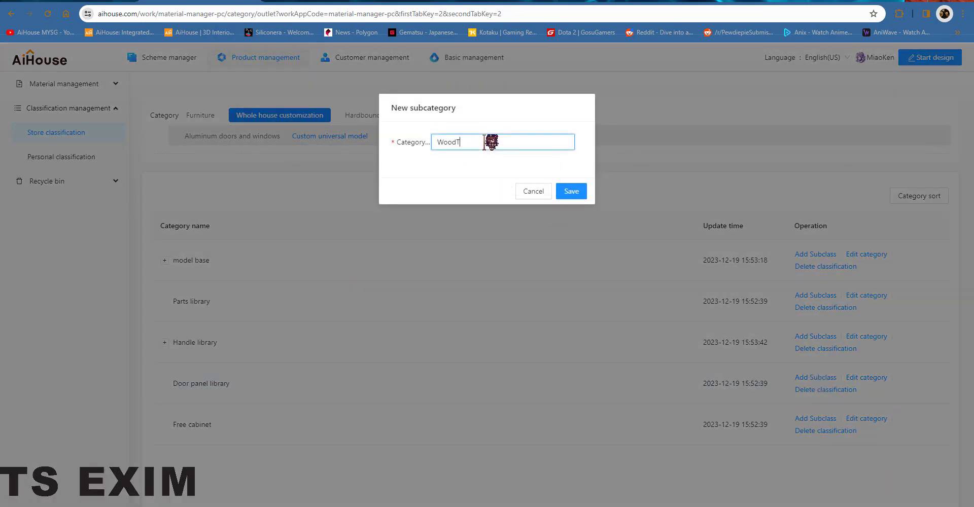
left_click(573, 192)
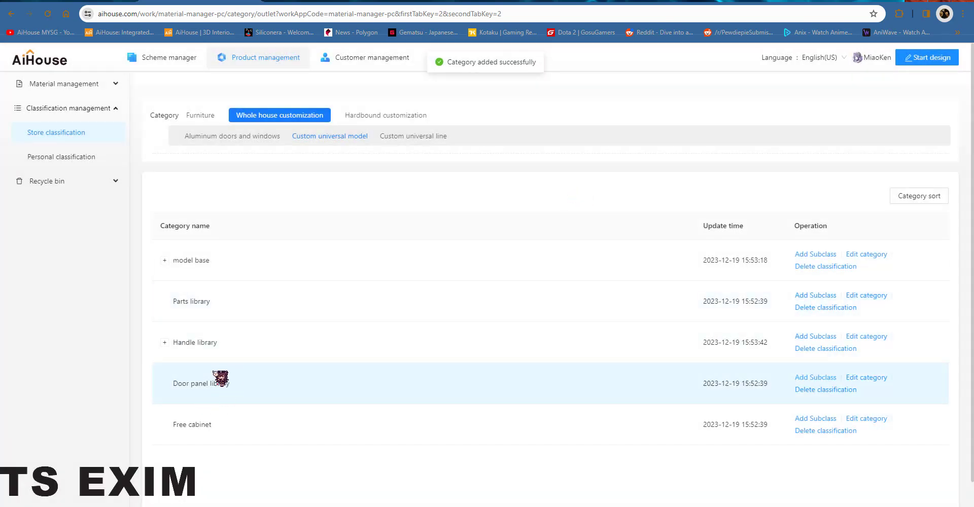
left_click(165, 343)
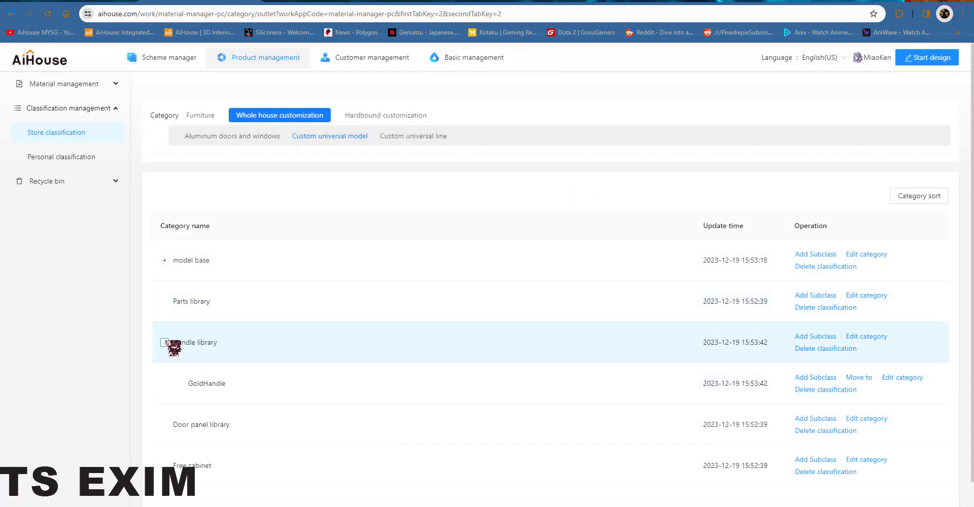
left_click(166, 343)
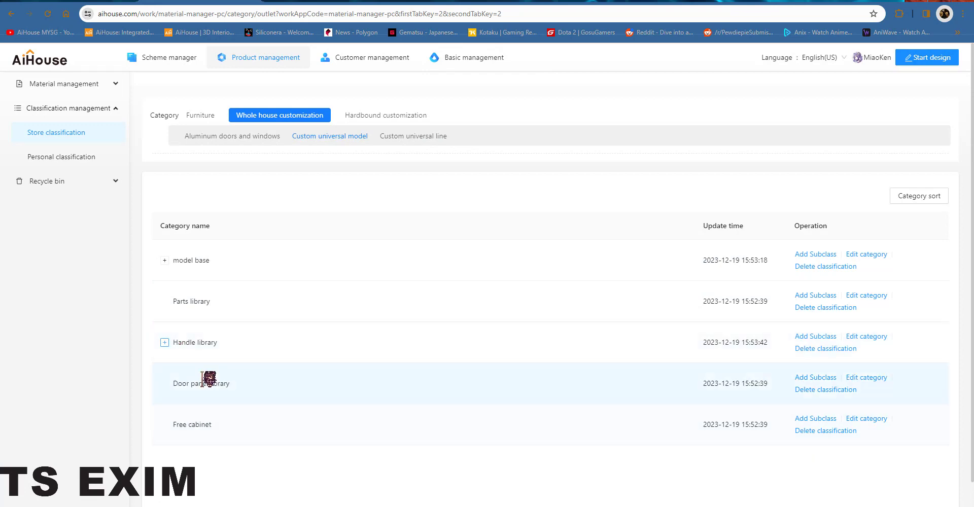
Step: Add a WoodPanel subcategory under Door panel library
left_click(815, 378)
left_click(486, 143)
type("WoodPanel")
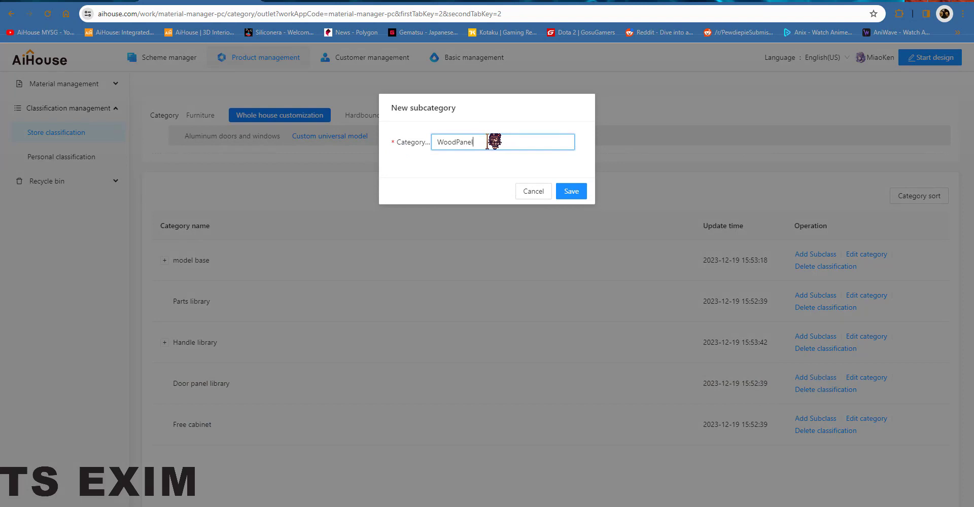
left_click(576, 192)
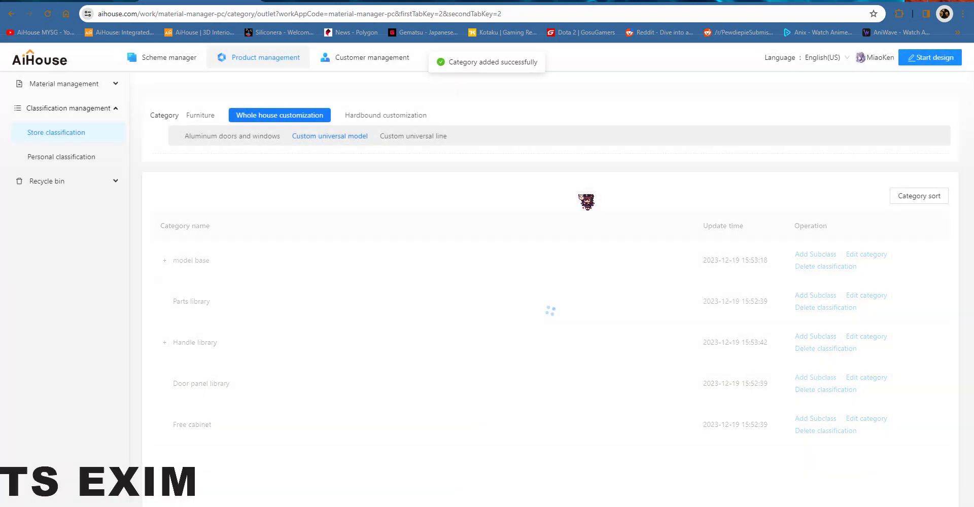
Step: Expand Door panel library and delete its WoodType subcategory
left_click(165, 384)
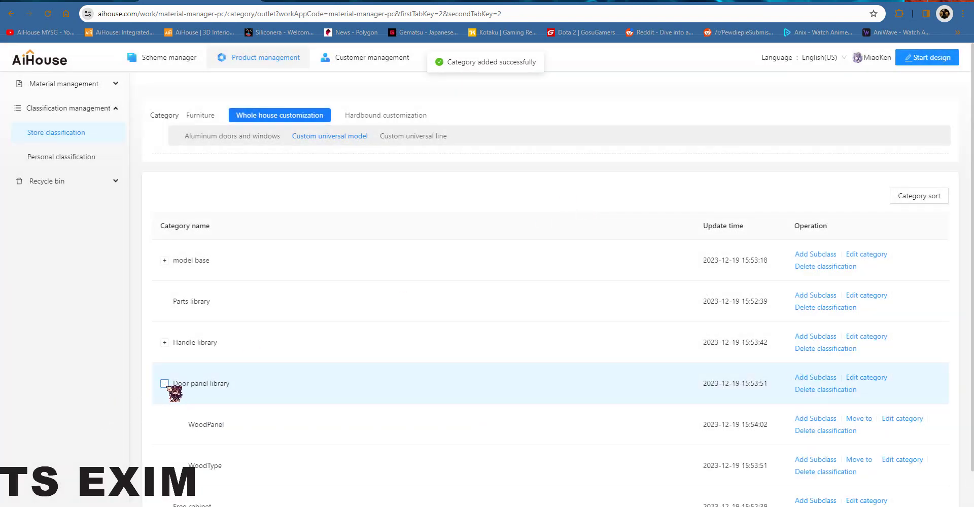
scroll(256, 446, "down", 1)
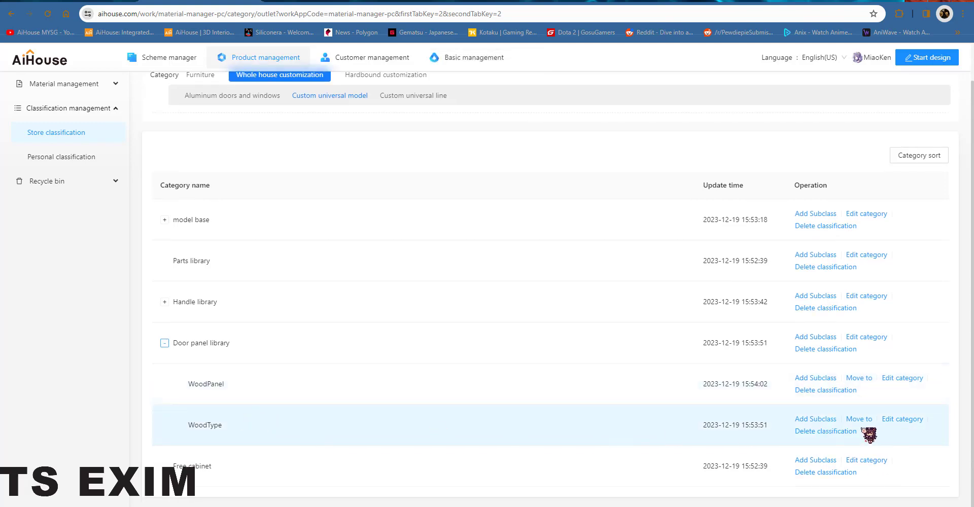
left_click(825, 431)
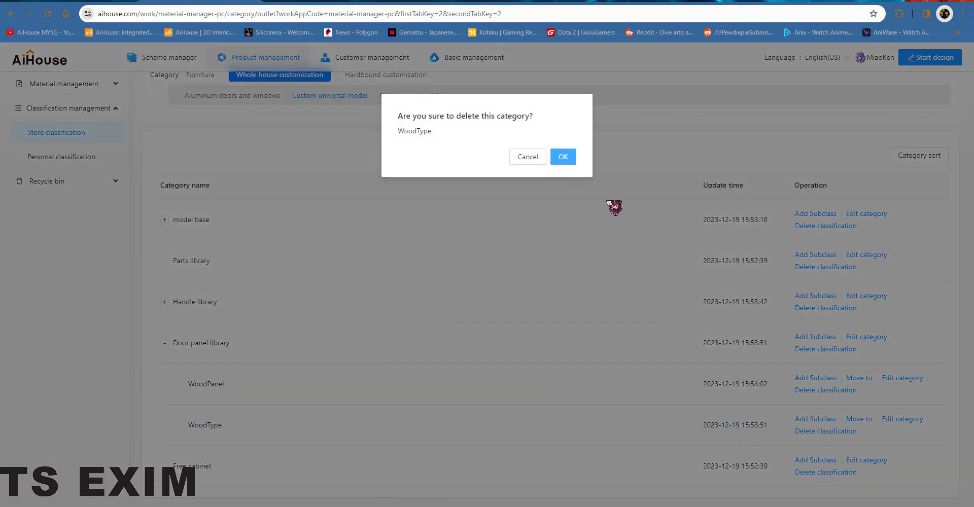
left_click(563, 158)
Step: Review the Handle library and Door panel library subcategories by toggling their expansion
left_click(165, 315)
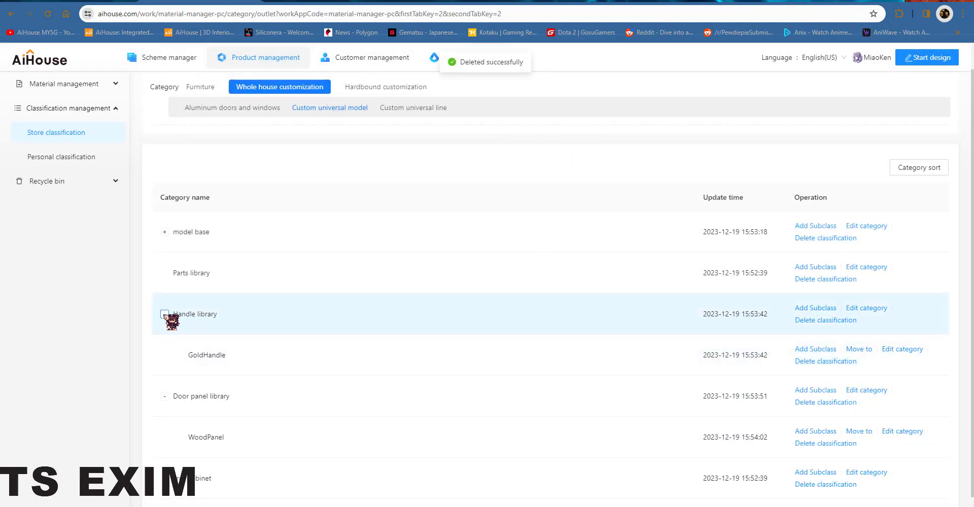
left_click(164, 314)
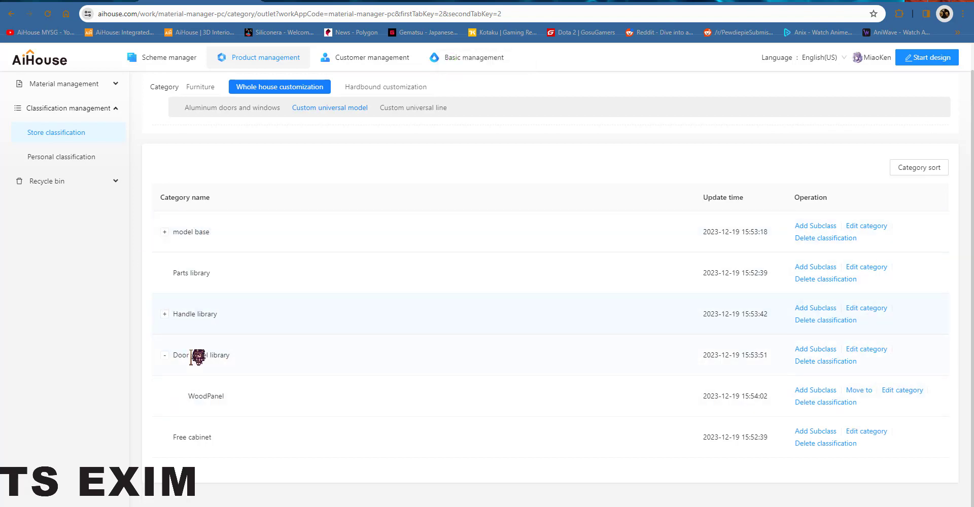
left_click(164, 355)
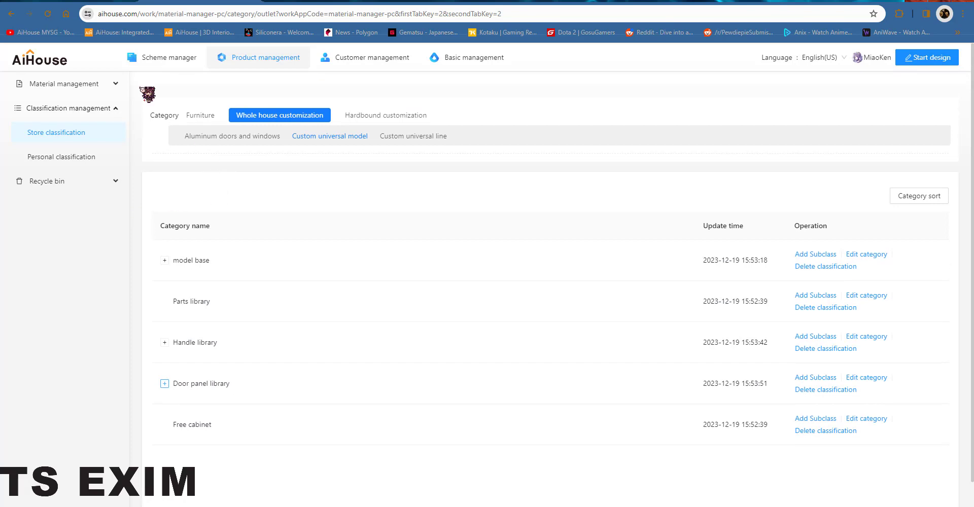
Step: Open store materials for Whole house customization and switch to the Custom general models
left_click(81, 84)
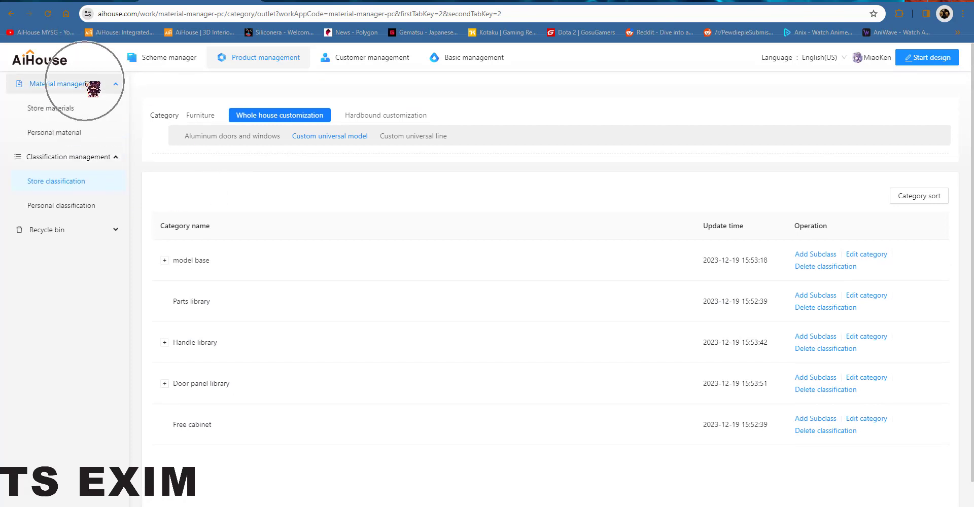
left_click(69, 110)
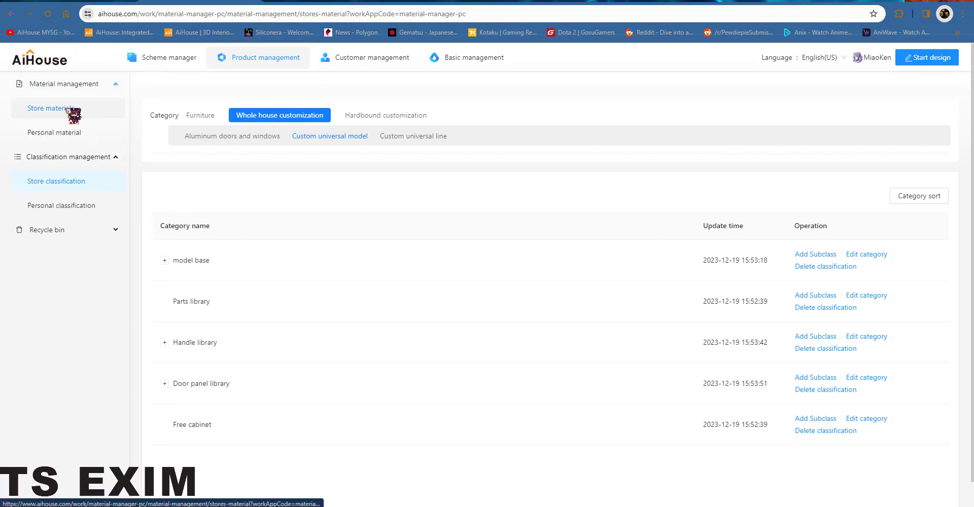
left_click(308, 121)
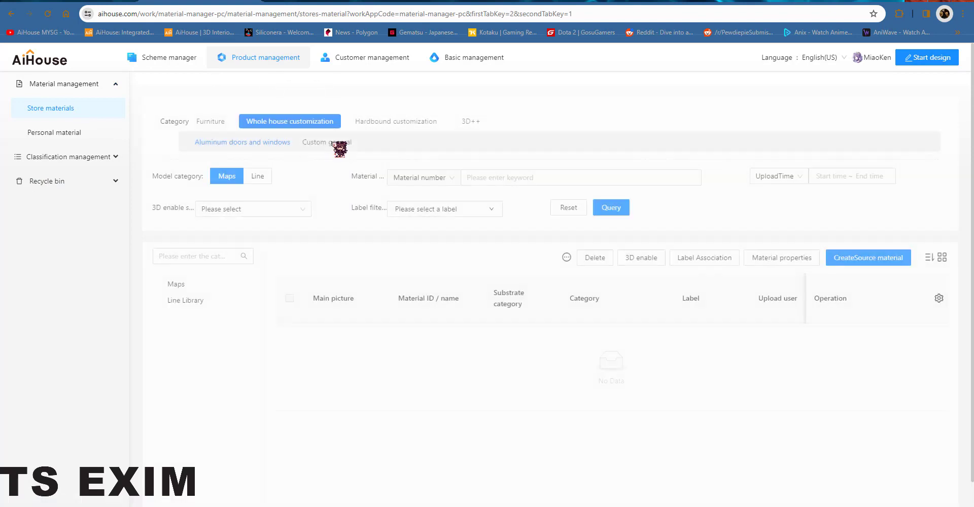
scroll(405, 331, "down", 1)
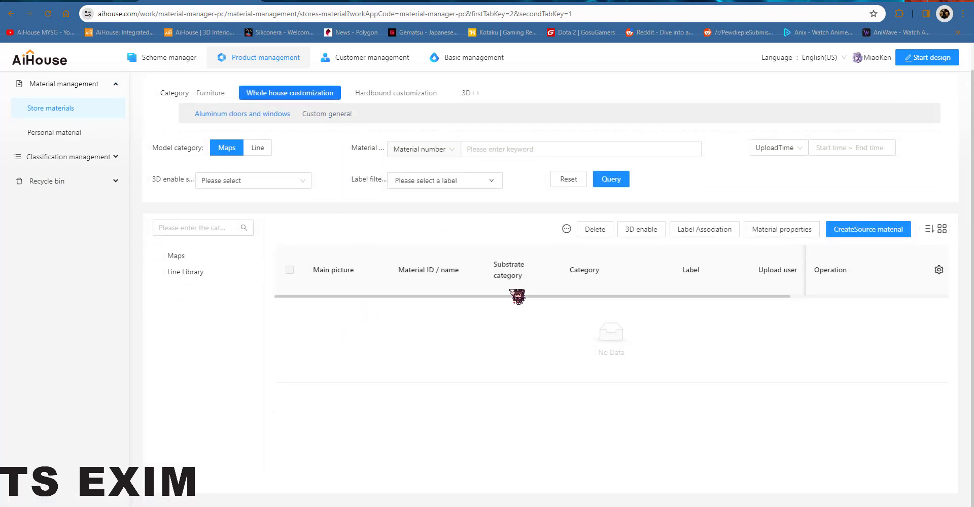
left_click(328, 114)
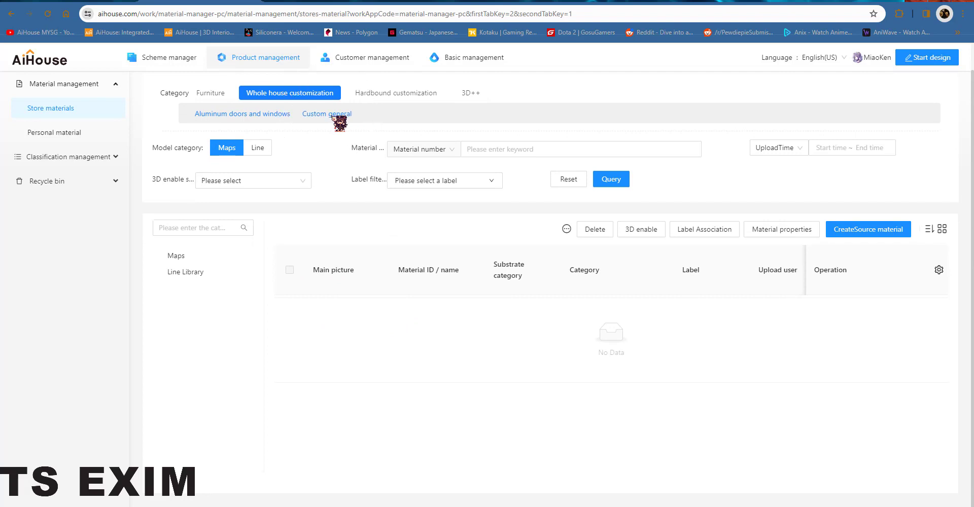
left_click(332, 116)
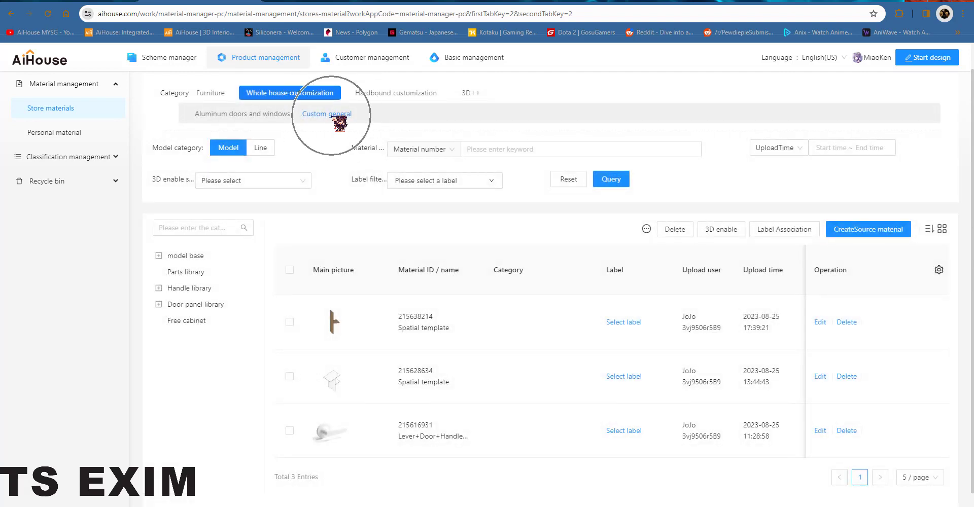
Step: Start creating a new 3D model source material for Custom general
left_click(879, 230)
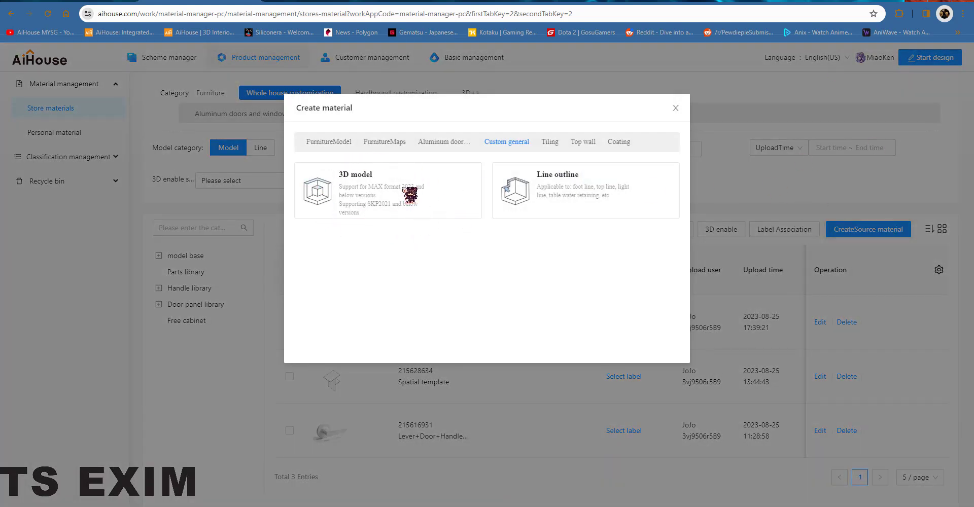
left_click(385, 191)
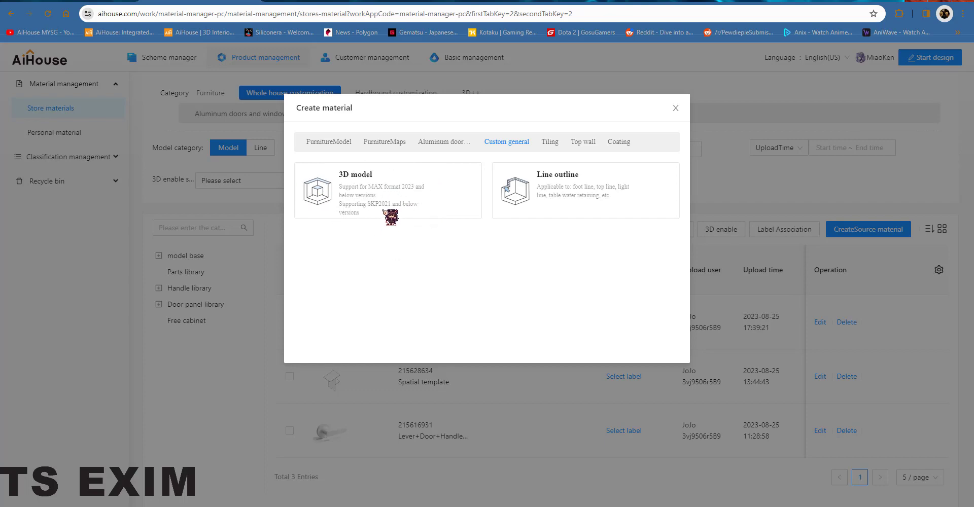
left_click(327, 200)
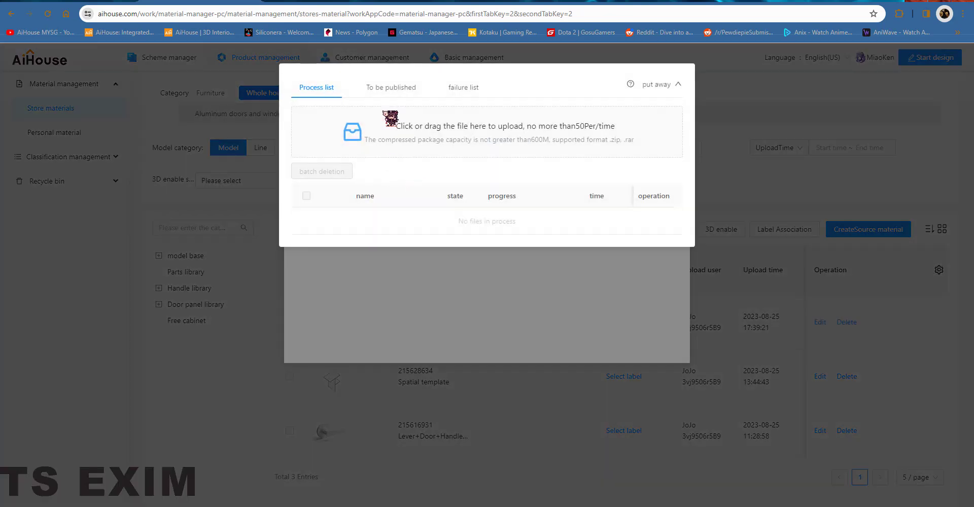
left_click(363, 141)
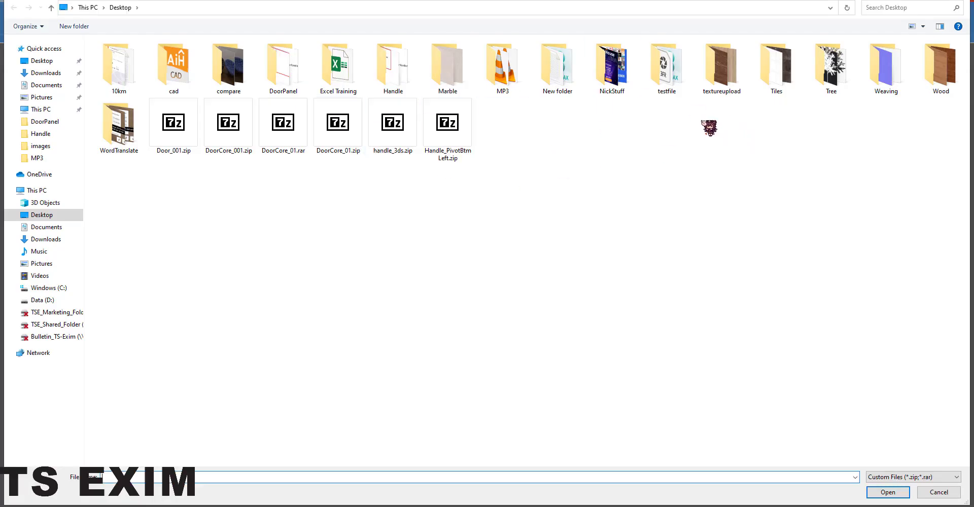
double_click(303, 69)
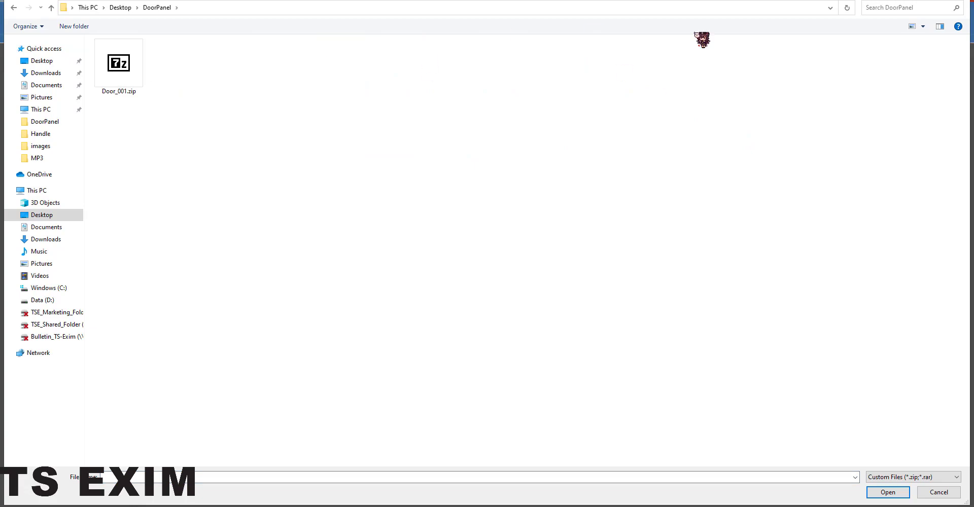
left_click(964, 1)
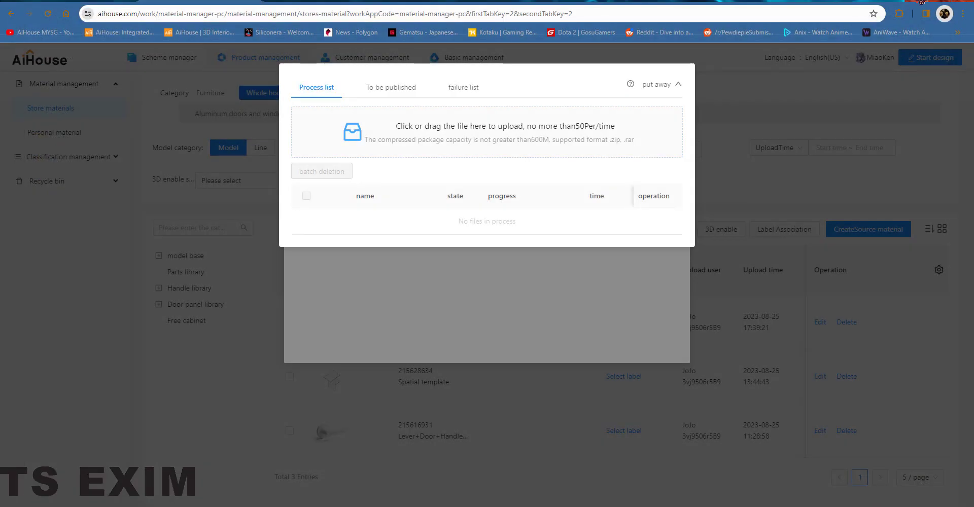
Step: Upload Door_001.zip from the desktop DoorPanel folder into the upload area
left_click(921, 1)
double_click(484, 156)
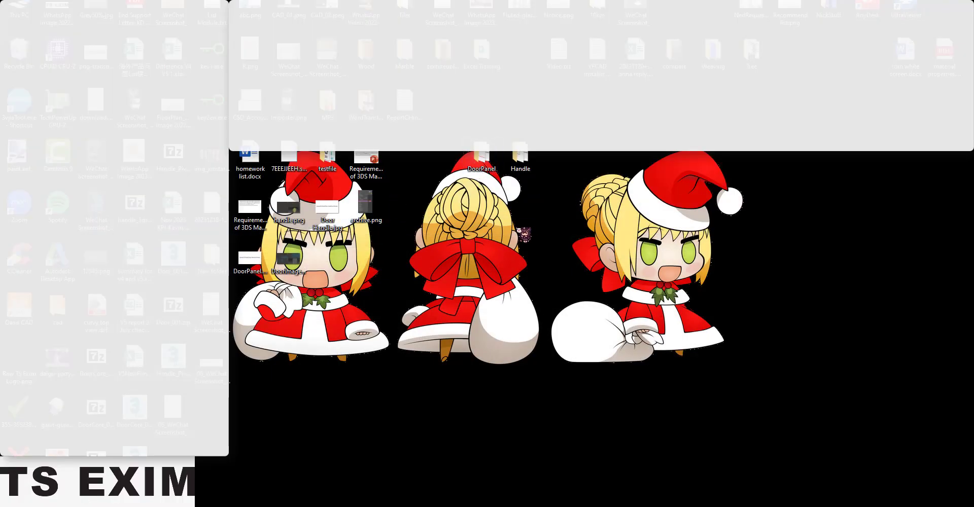
left_click(843, 314)
left_click_drag(785, 364, 805, 357)
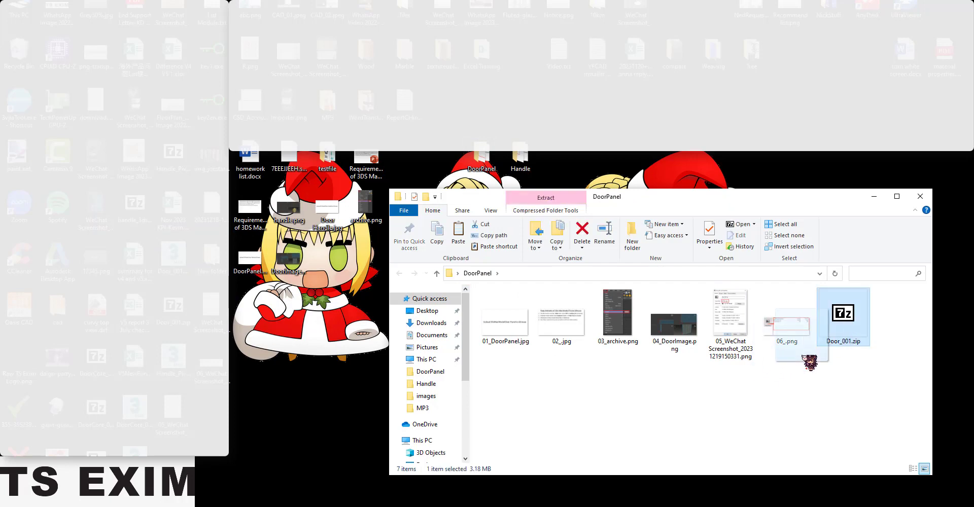
left_click(303, 506)
left_click_drag(528, 1, 1, 122)
left_click_drag(215, 192, 192, 149)
Step: Upload Handle_PivotBtmLeft.zip from the Handle folder and close the file explorer windows
double_click(520, 155)
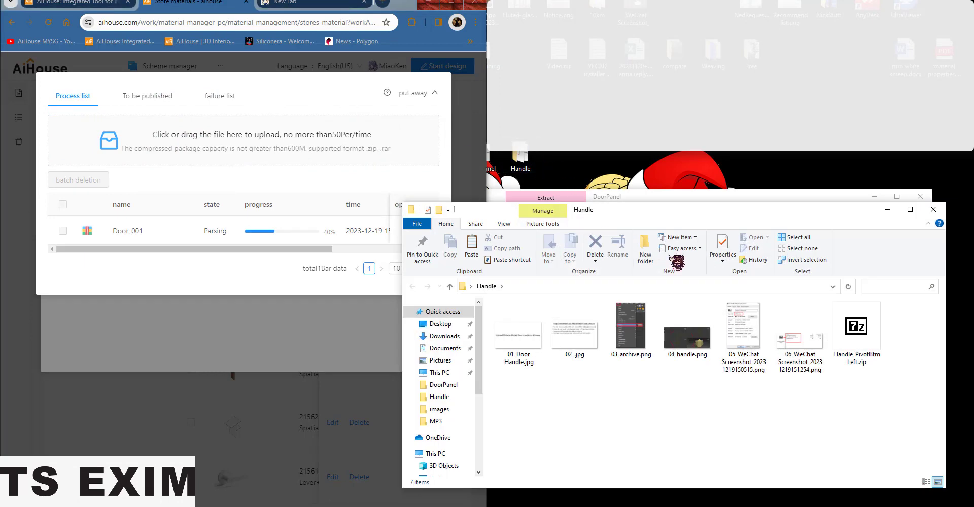
left_click_drag(857, 327, 210, 145)
left_click(886, 209)
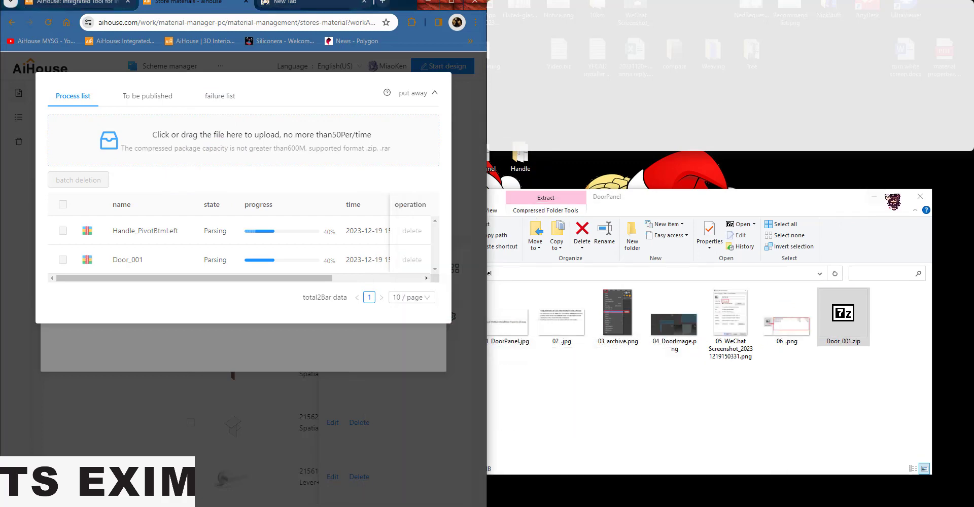
left_click(874, 197)
left_click(451, 2)
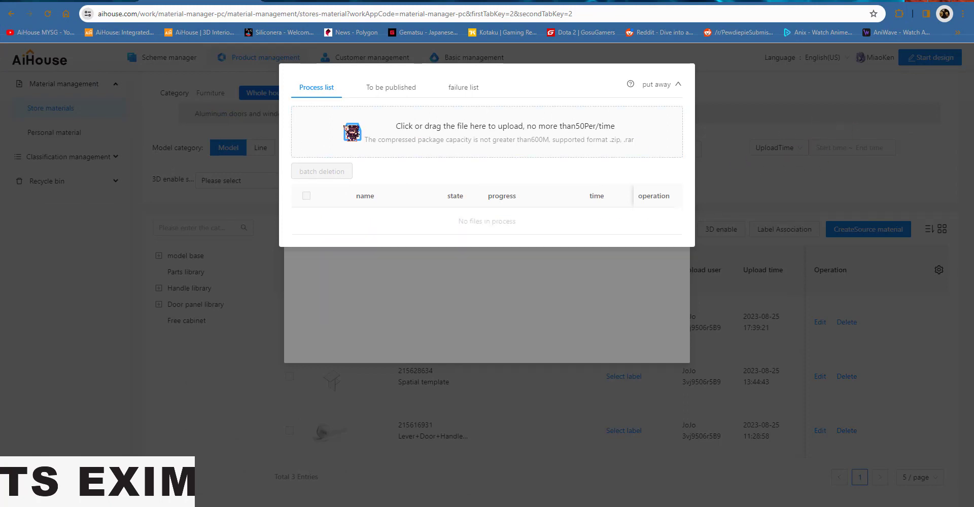
Step: Batch set Handle_PivotBtmLeft's classification to model base / Handle with Cabinet model class among the to-be-published models
left_click(400, 91)
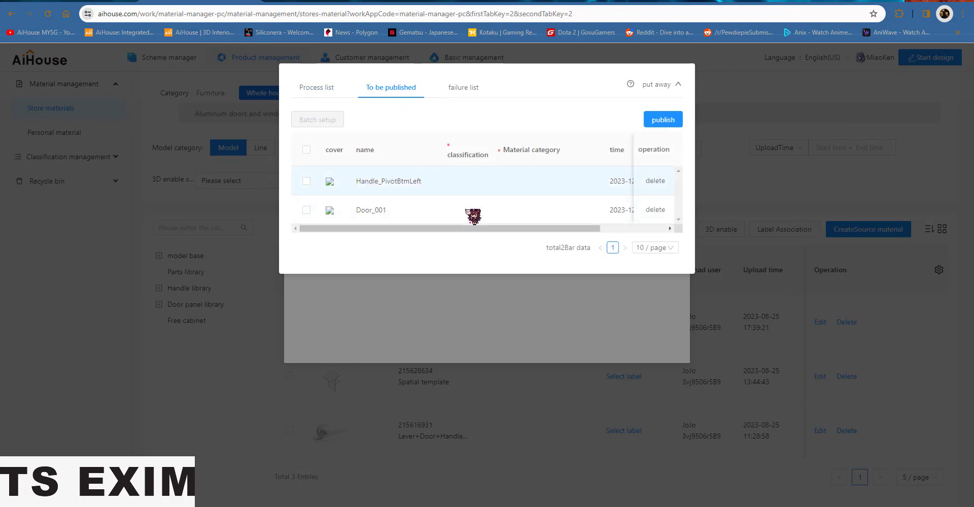
left_click(306, 181)
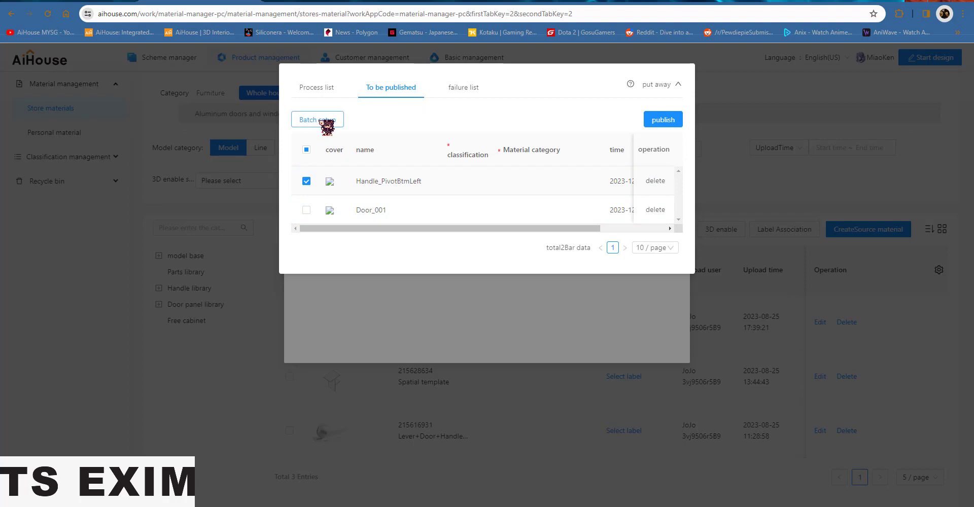
left_click(325, 122)
left_click(486, 147)
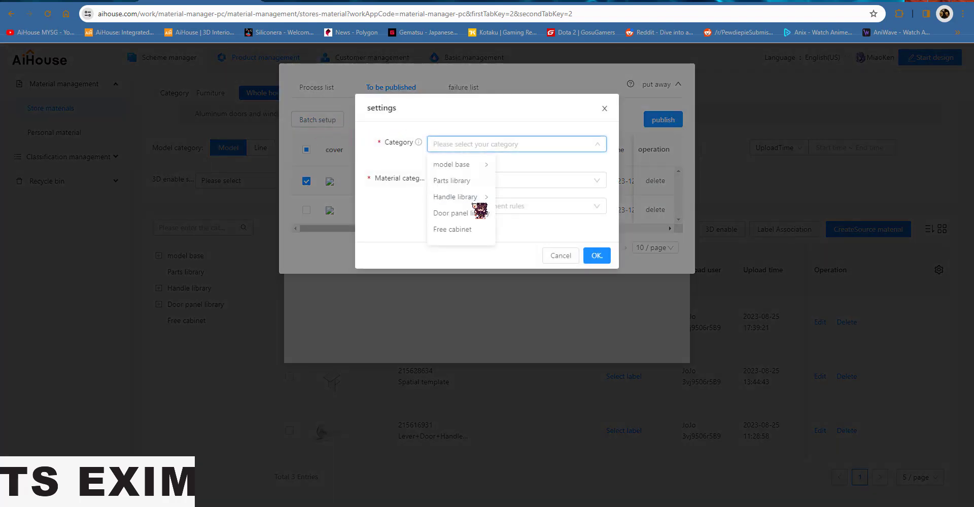
left_click(482, 165)
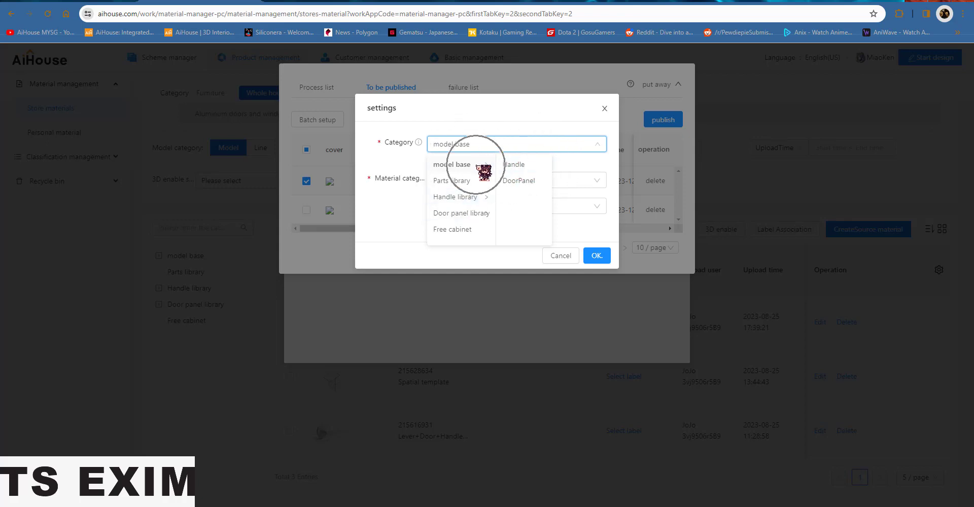
left_click(527, 165)
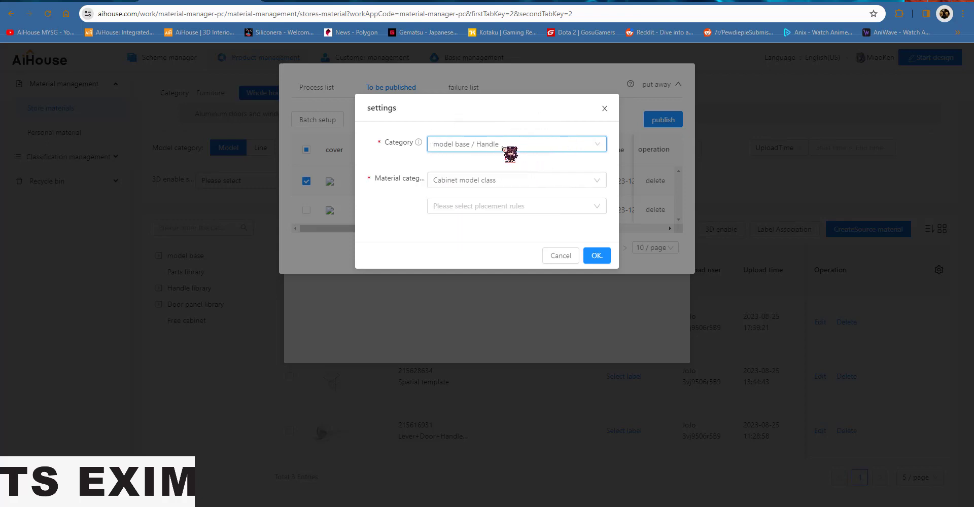
left_click(518, 181)
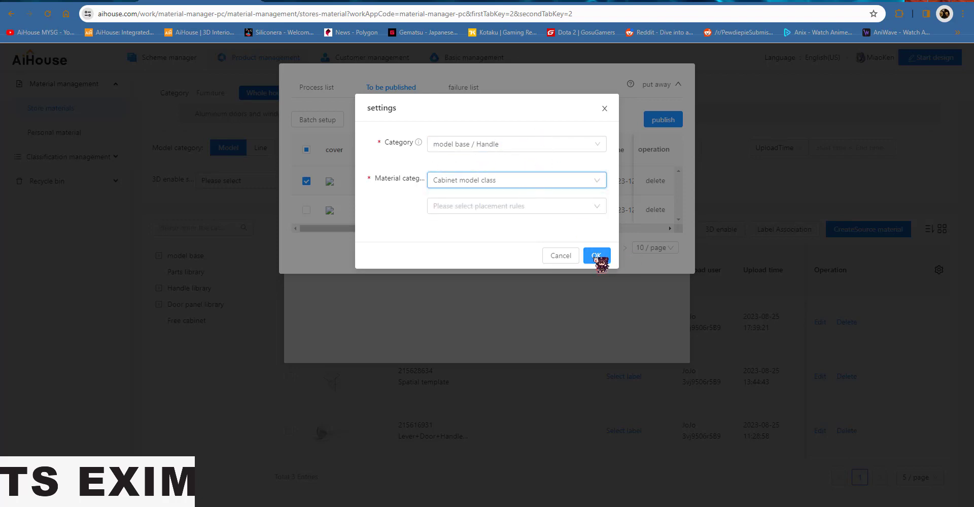
left_click(599, 258)
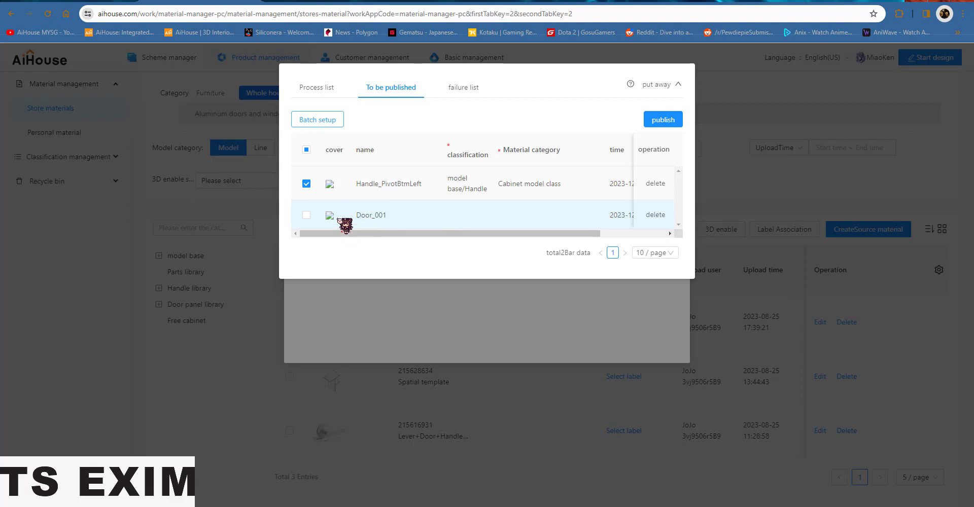
Step: Batch set Door_001's classification to model base / DoorPanel among the to-be-published models
left_click(306, 184)
left_click(306, 215)
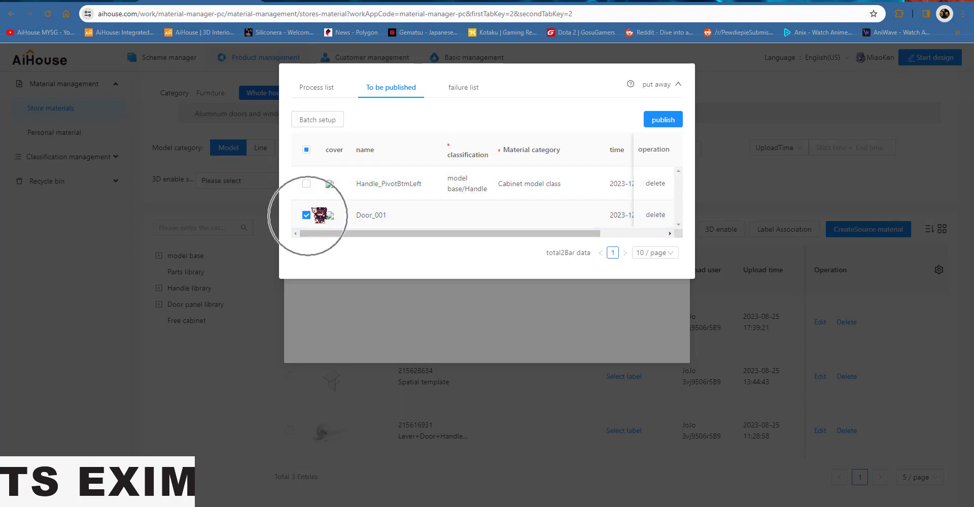
left_click(332, 121)
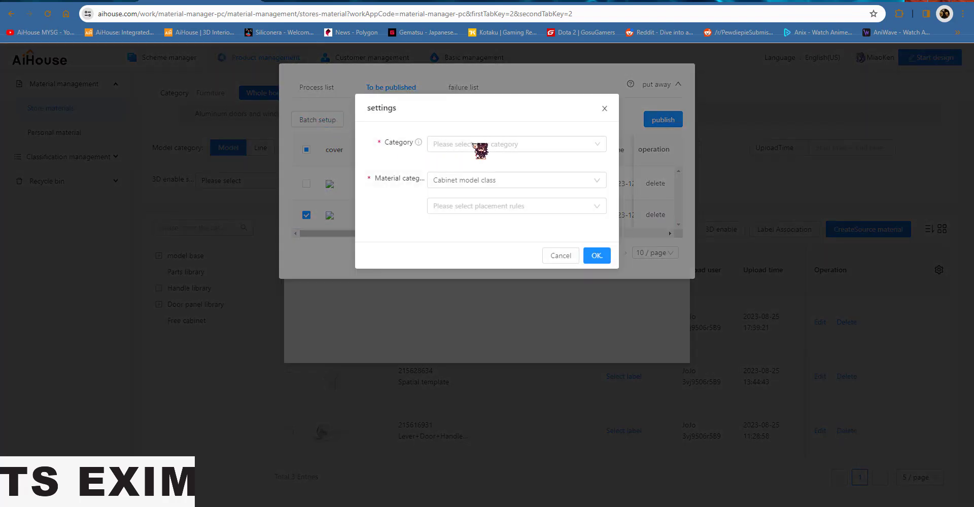
left_click(479, 146)
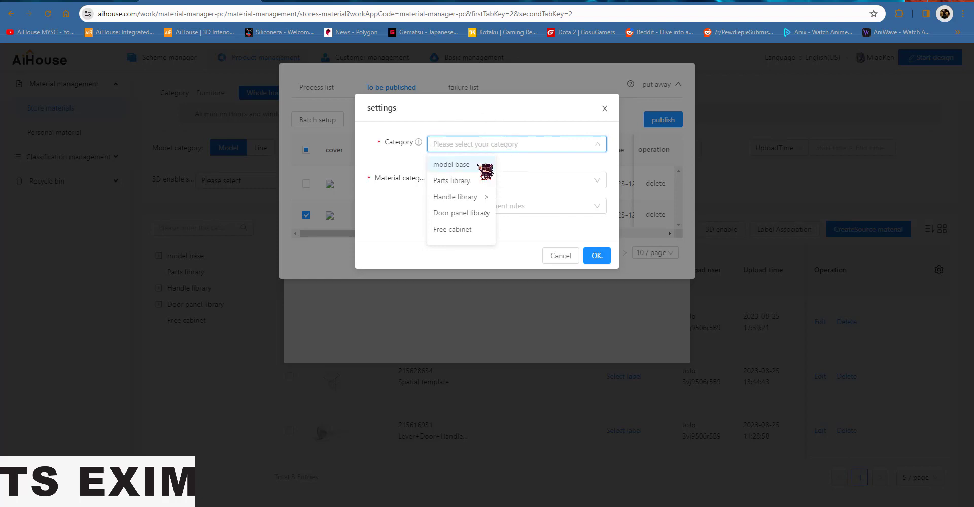
left_click(479, 166)
left_click(525, 182)
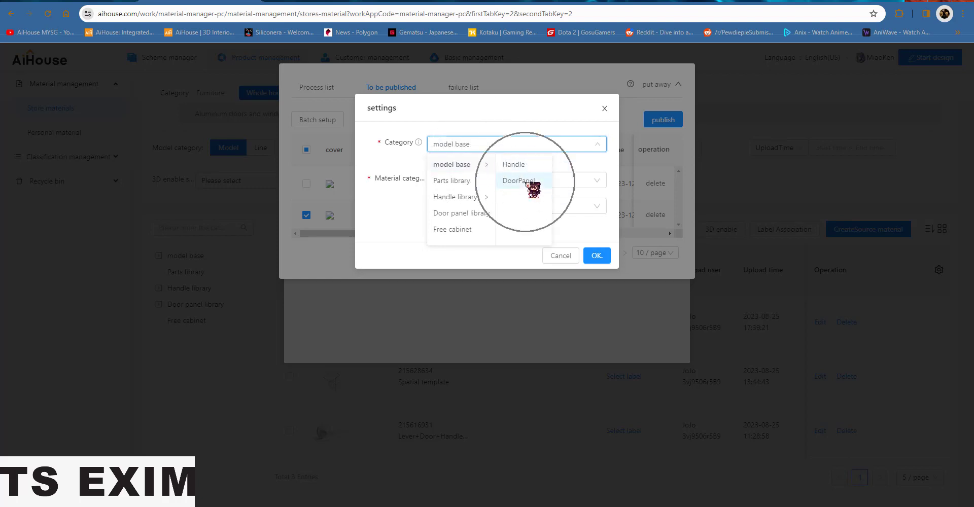
left_click(598, 256)
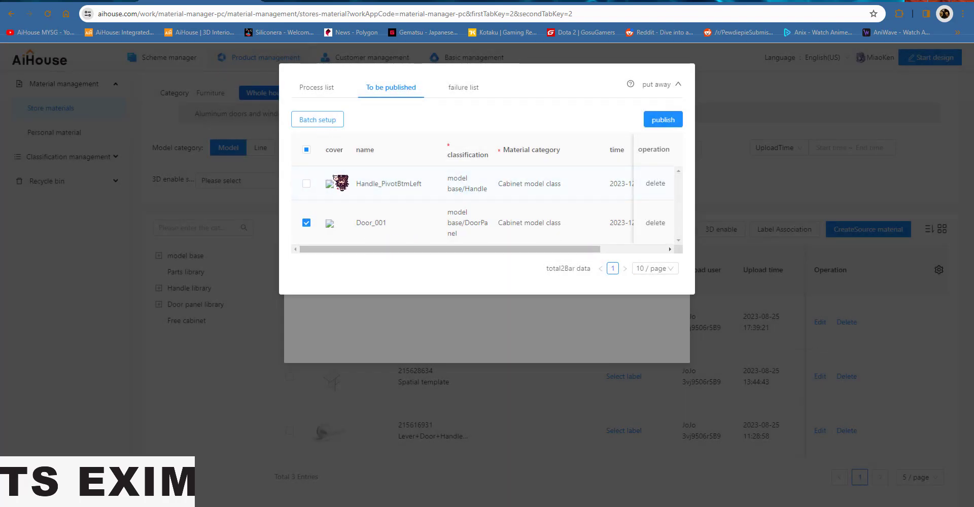
Step: Select both to-be-published models and publish them
left_click(306, 150)
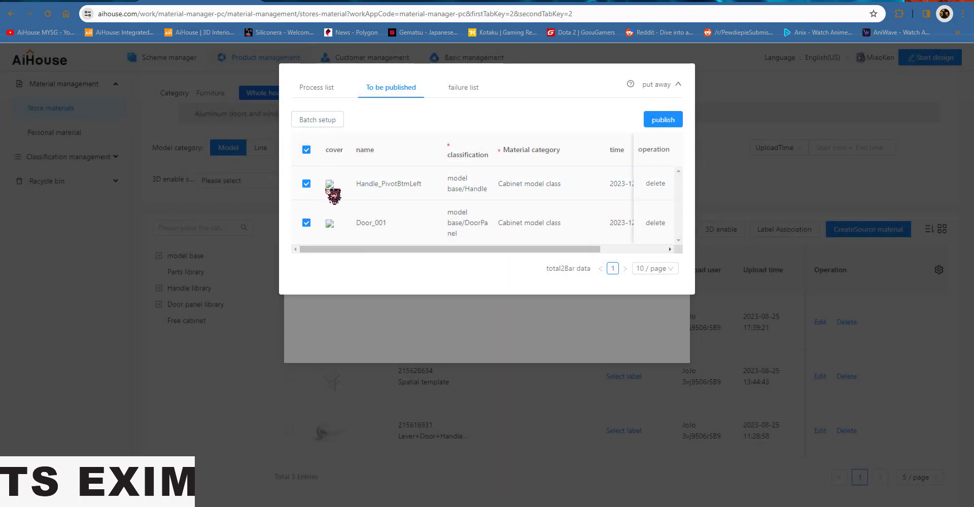
left_click(674, 120)
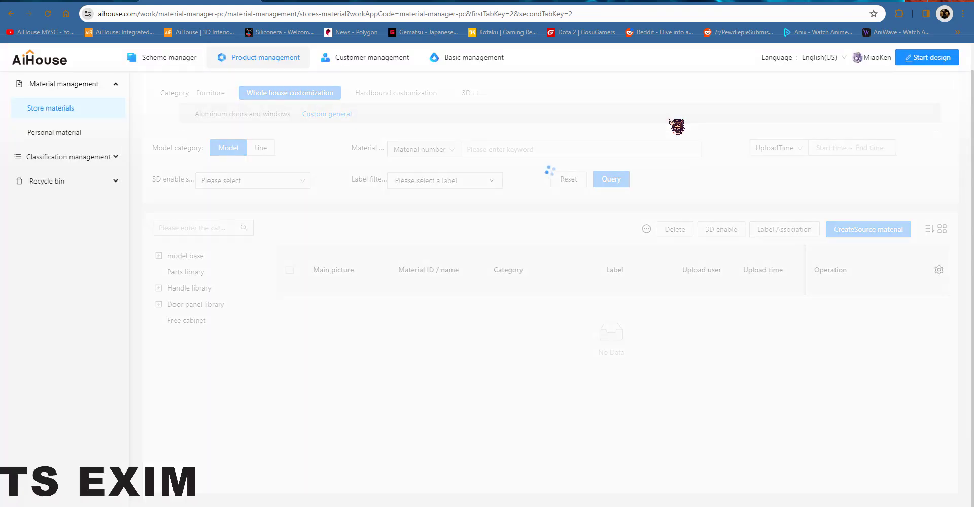
mouse_move(338, 322)
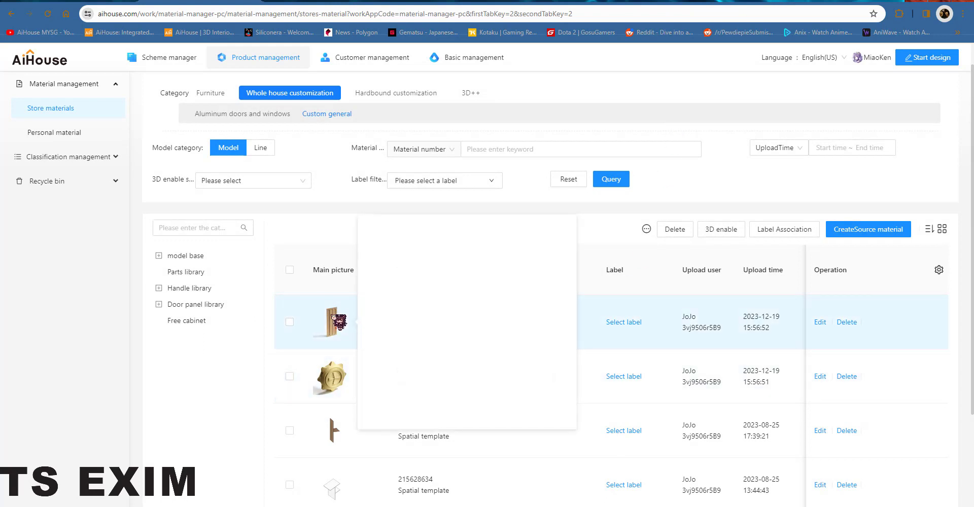
mouse_move(344, 384)
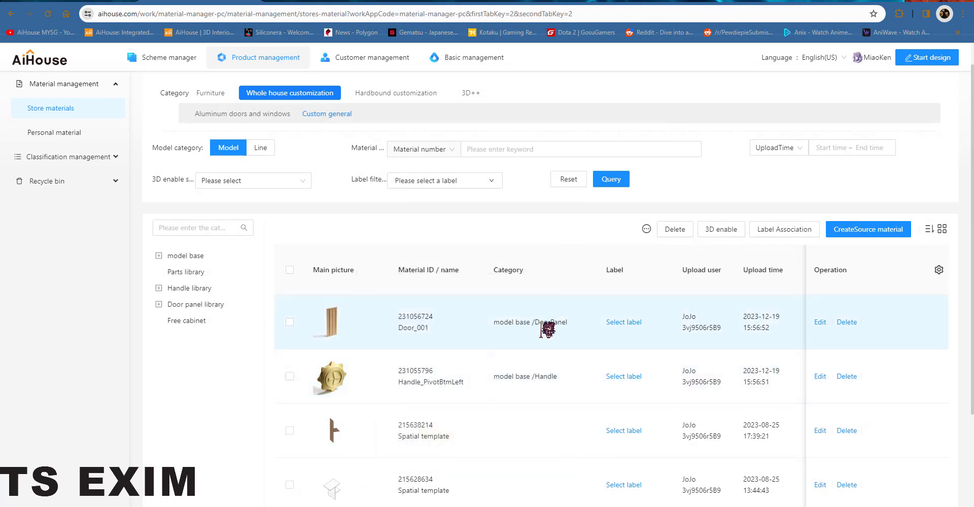
Step: Launch the V5 Beta design tool from the AiHouse home page and open the Shop library
left_click(79, 1)
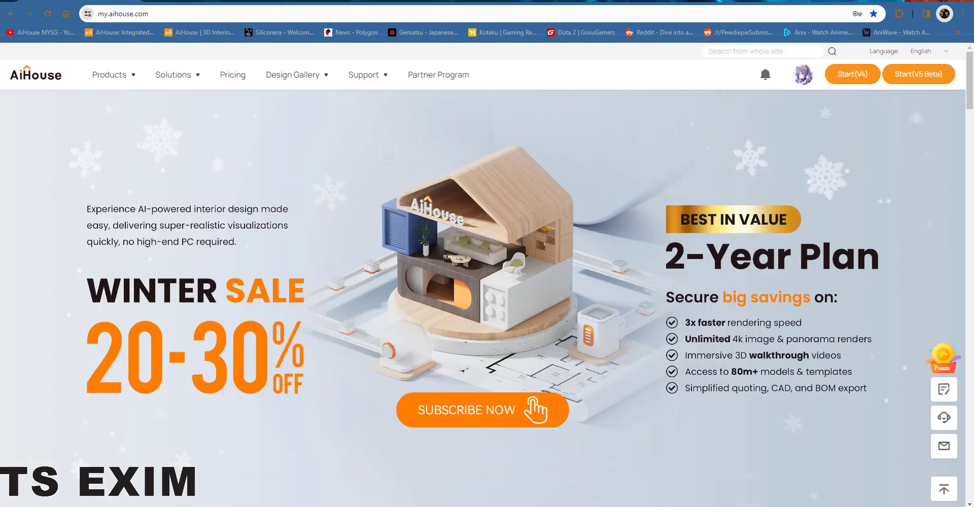
left_click(918, 76)
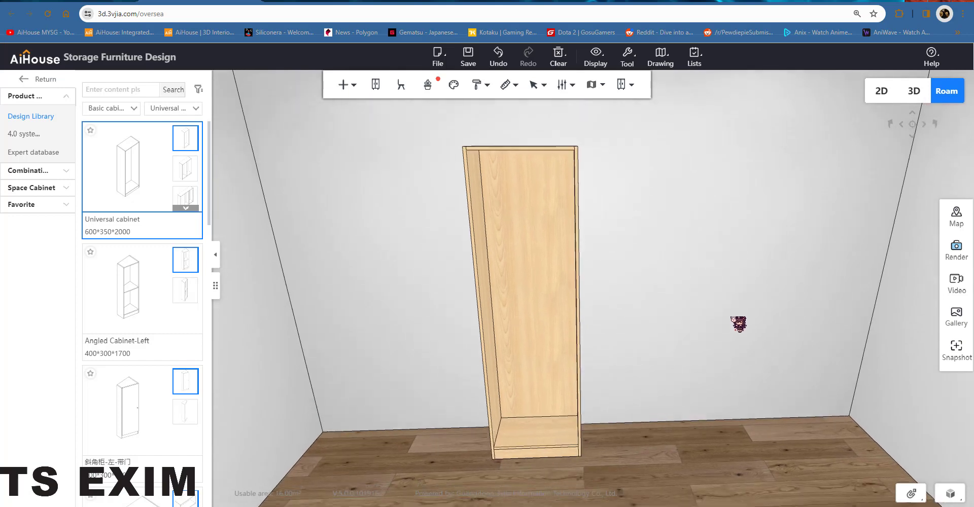
left_click(632, 85)
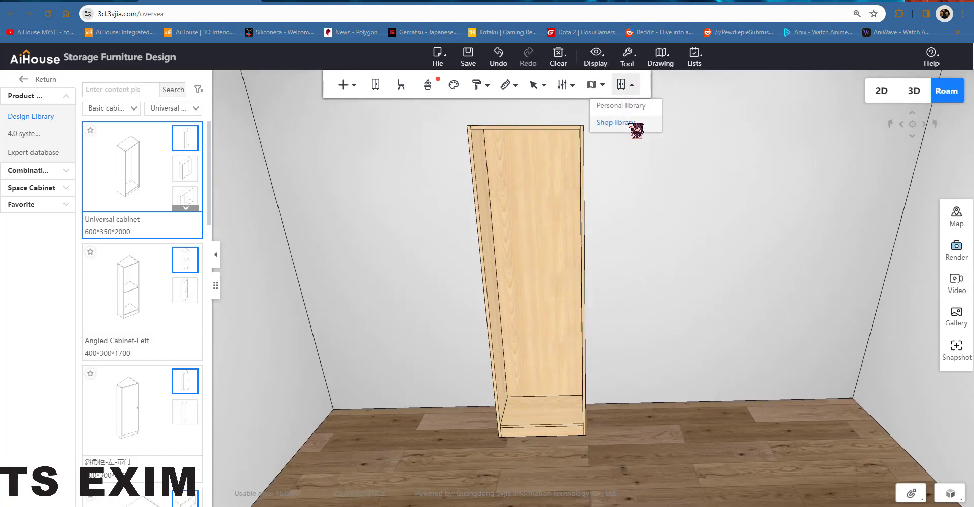
left_click(629, 123)
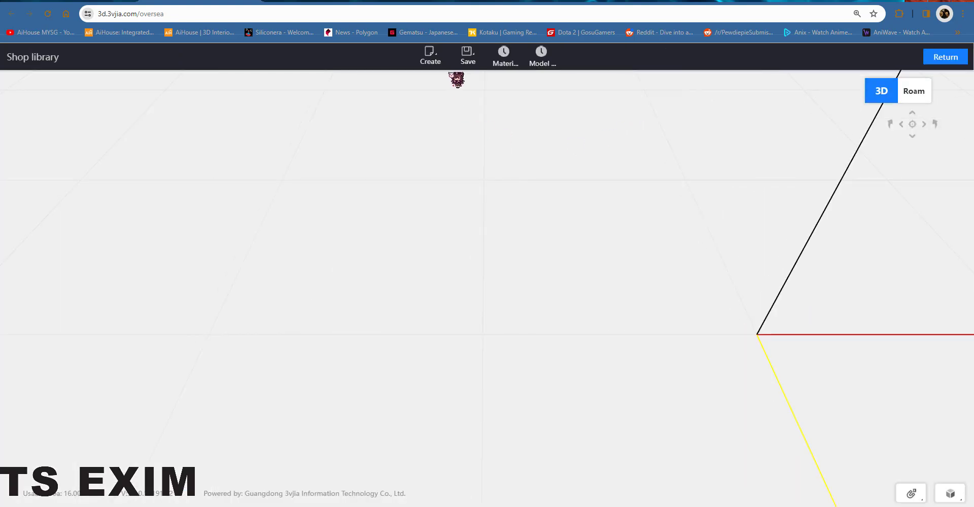
Step: Create a door plate from the Door_001 model in the model base DoorPanel category
left_click(434, 63)
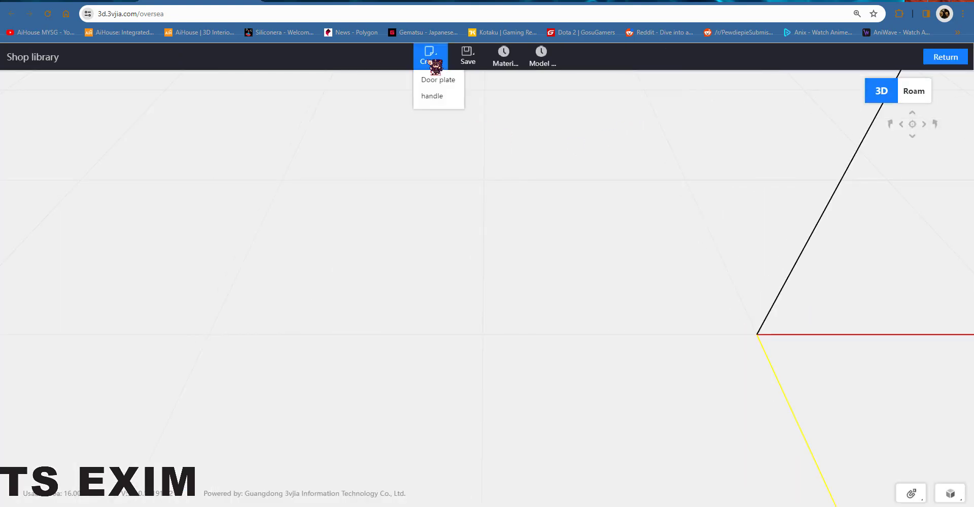
left_click(447, 84)
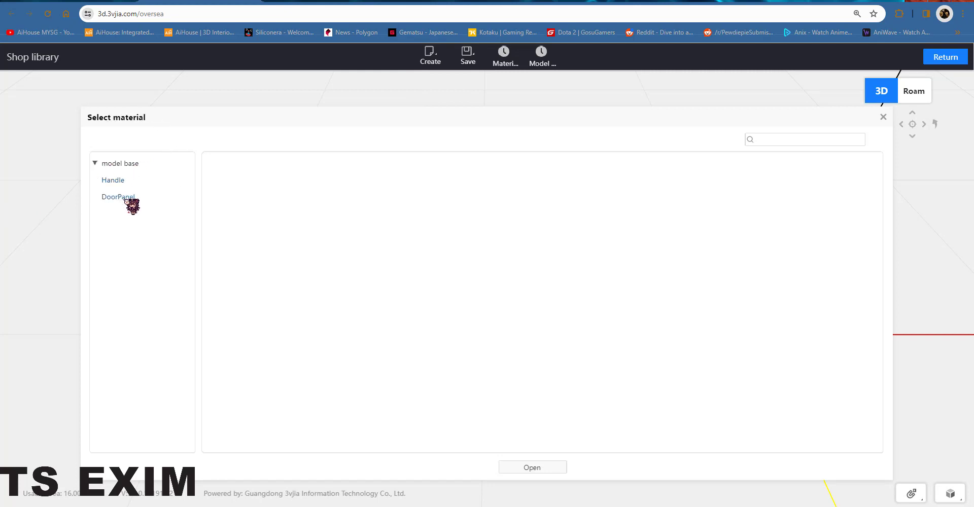
left_click(125, 198)
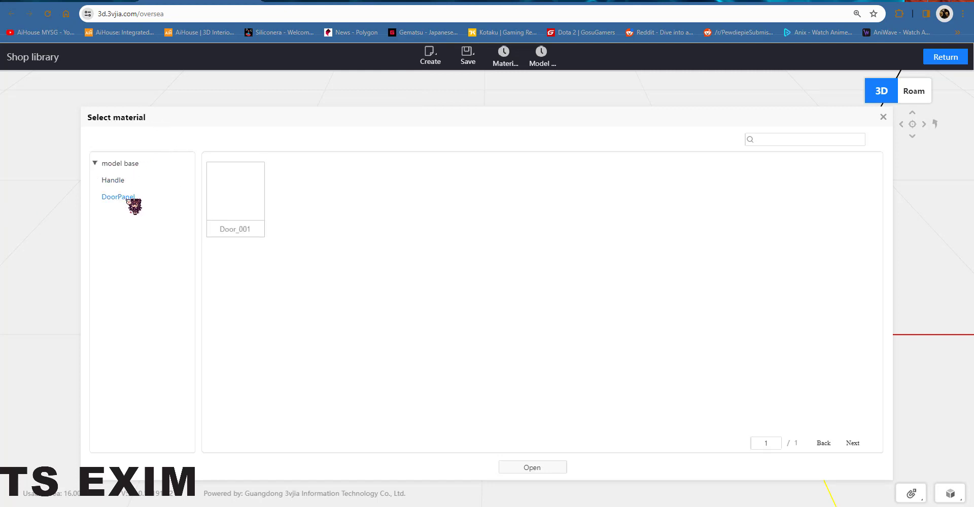
left_click(246, 199)
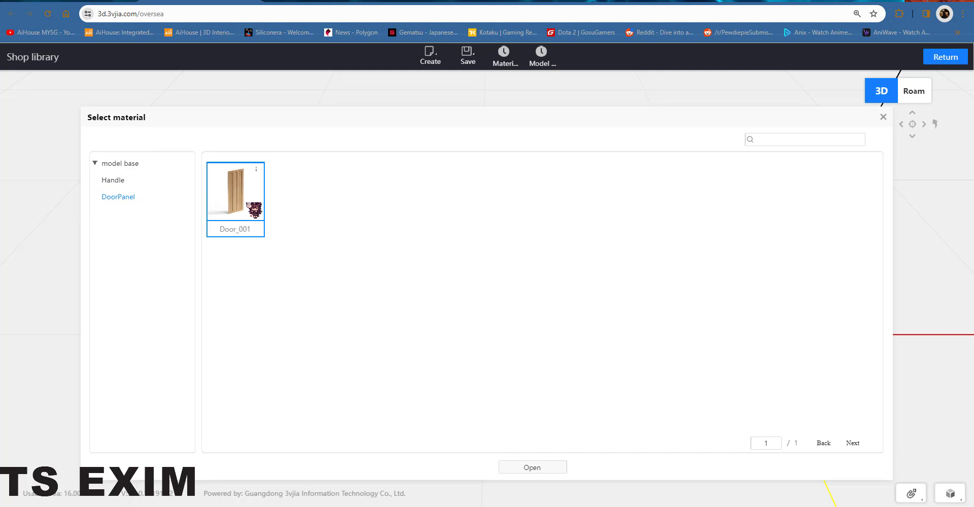
left_click(532, 468)
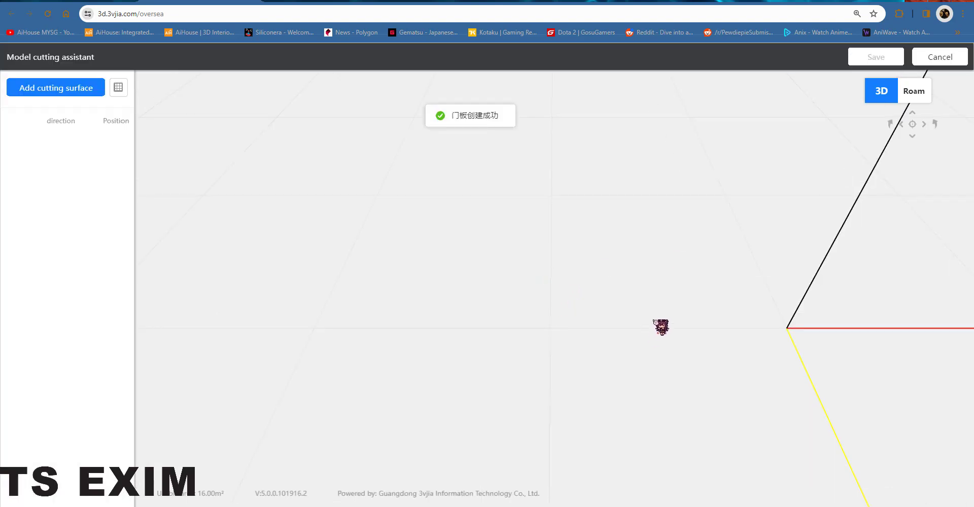
Step: Add a Sudoku cutting-surface layout to the door panel in the Model cutting assistant
left_click_drag(661, 327, 626, 255)
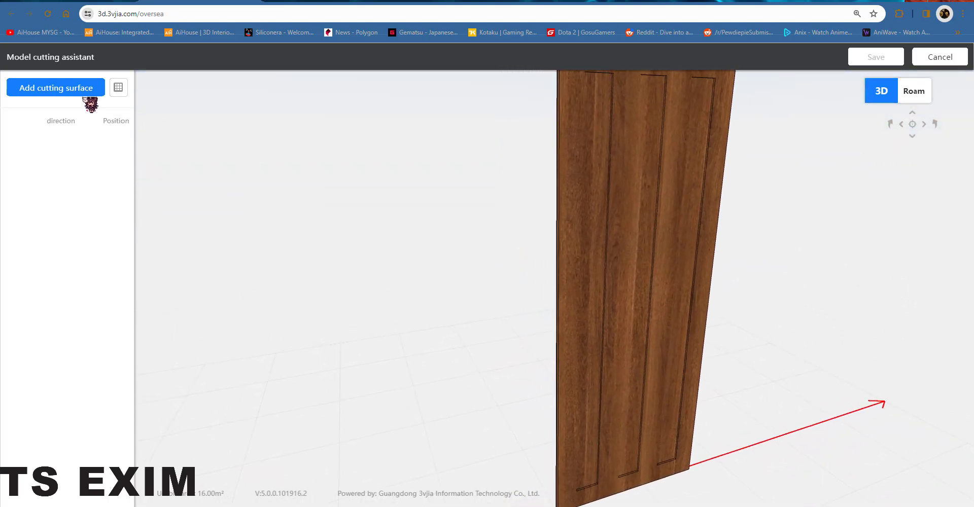
left_click(124, 91)
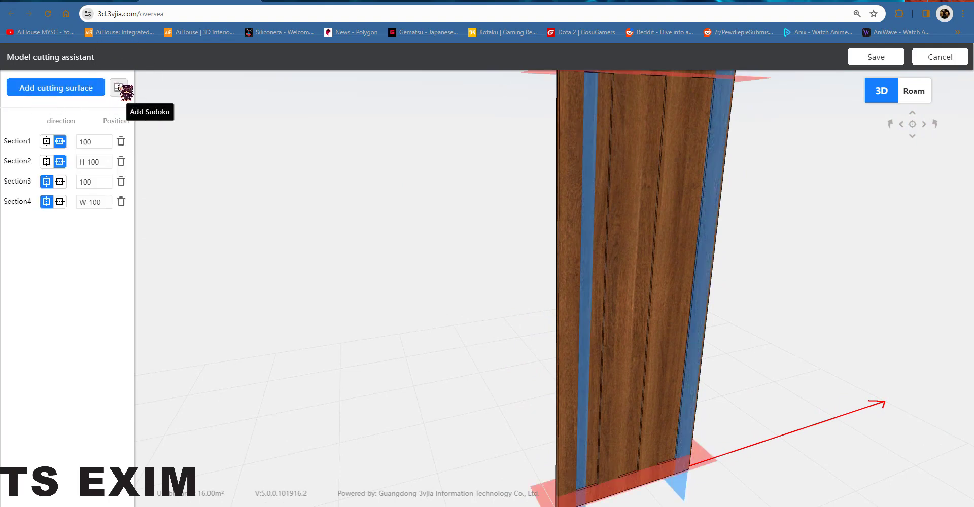
Step: Set the four section positions to 50, H-50, 50 and W-50
scroll(674, 383, "up", 2)
scroll(674, 383, "down", 5)
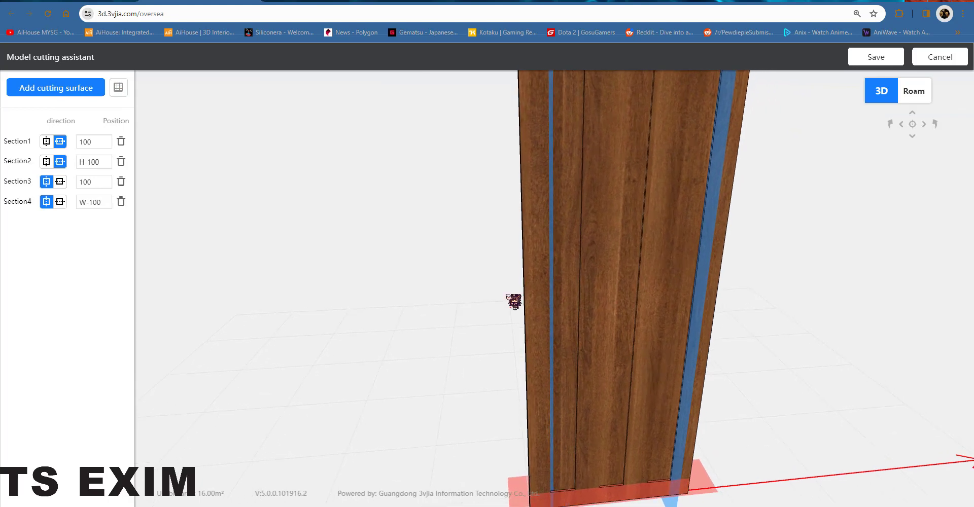
left_click_drag(652, 282, 501, 170)
left_click_drag(102, 143, 38, 144)
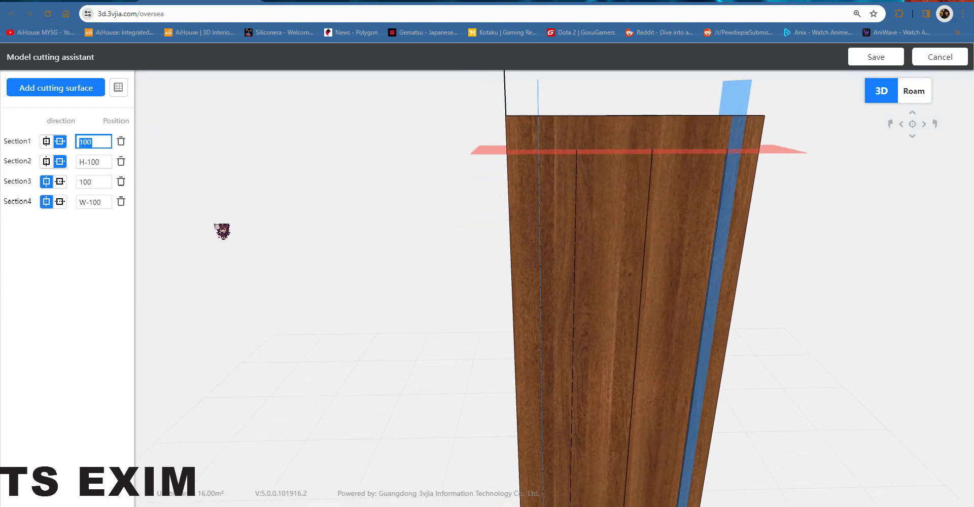
left_click(215, 225)
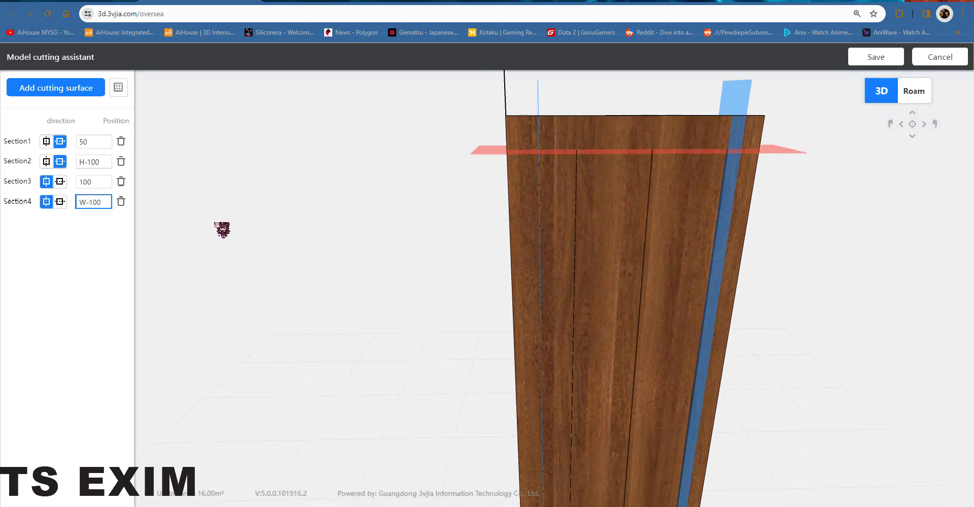
left_click(91, 161)
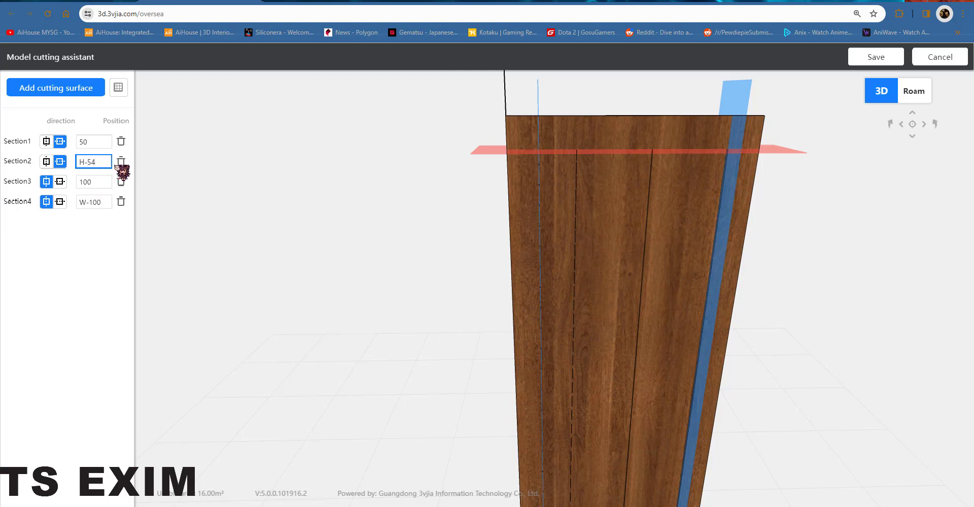
key("Tab")
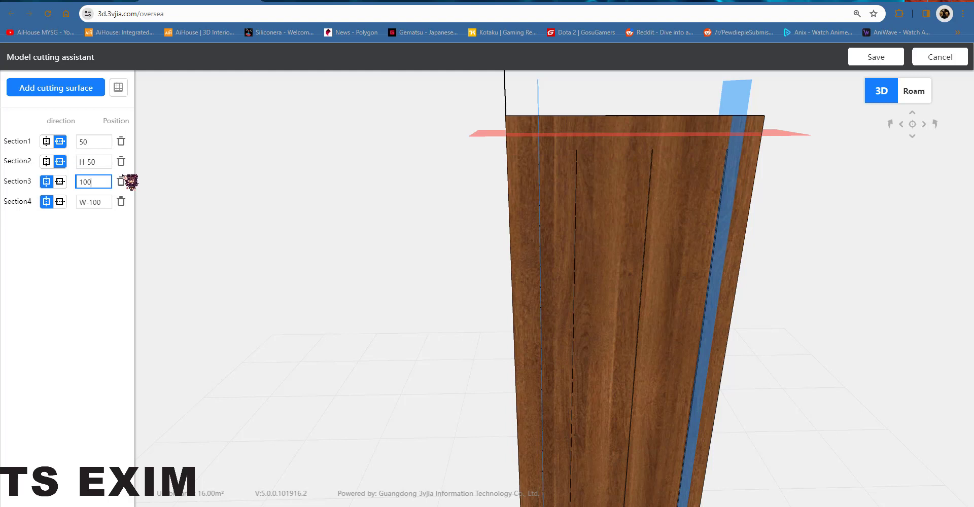
left_click_drag(94, 181, 45, 181)
type("50")
key("shift+Tab")
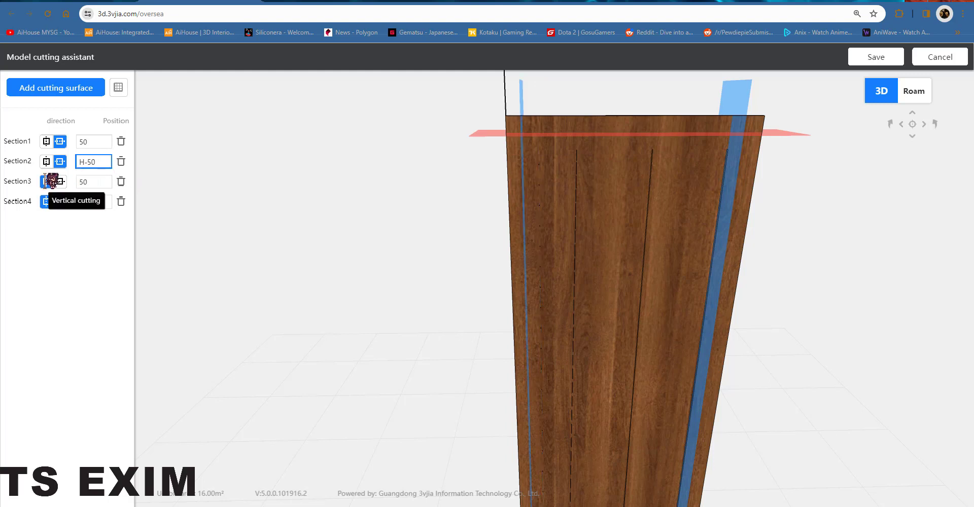
left_click_drag(90, 201, 103, 203)
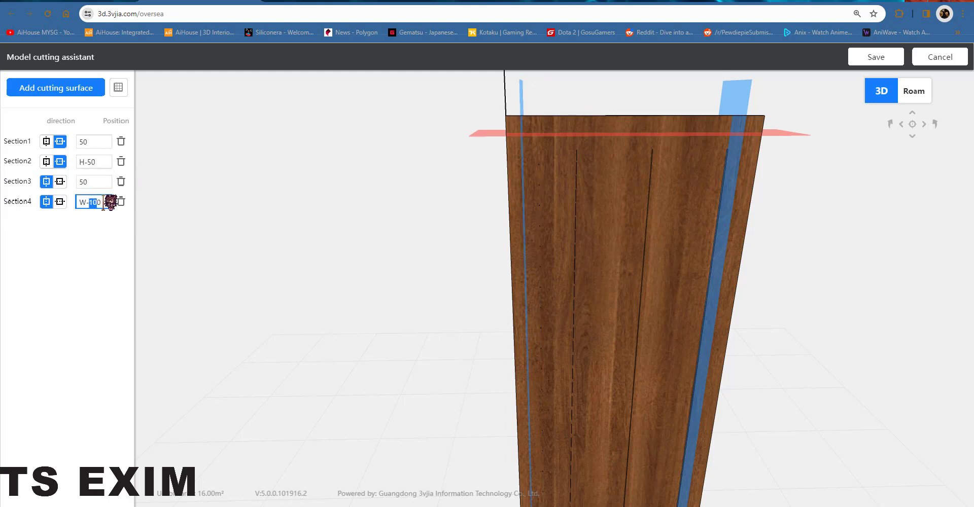
key("Tab")
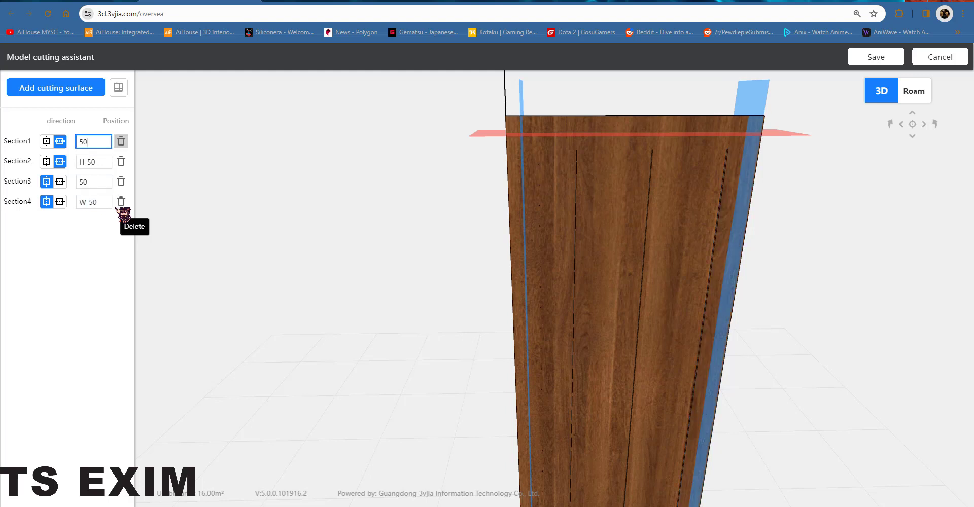
Step: Change Section1's position to 100 and Section2's position to H-100
left_click_drag(697, 262, 592, 193)
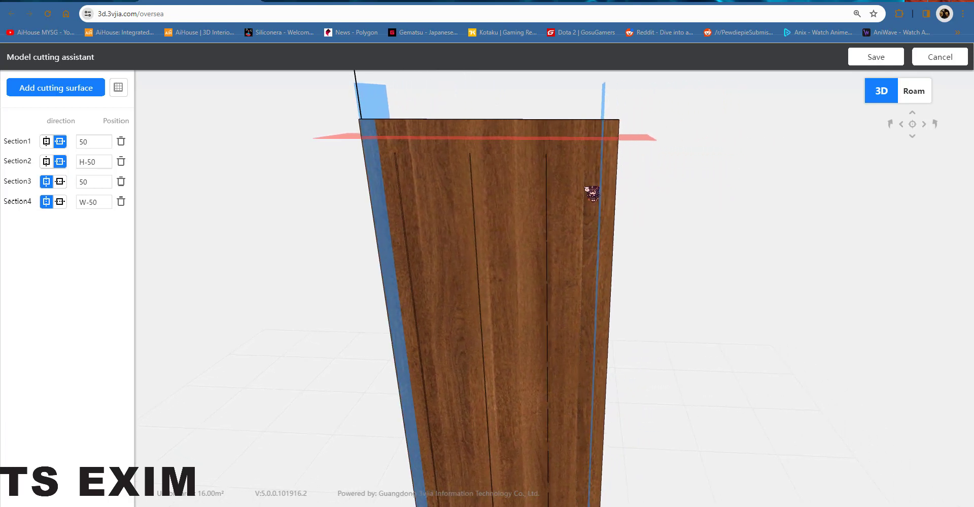
double_click(93, 142)
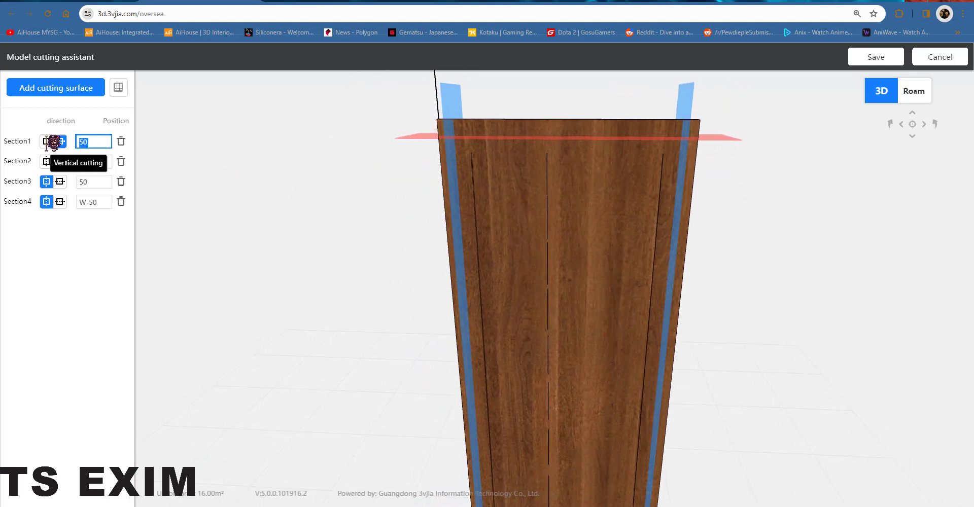
type("100")
key("Return")
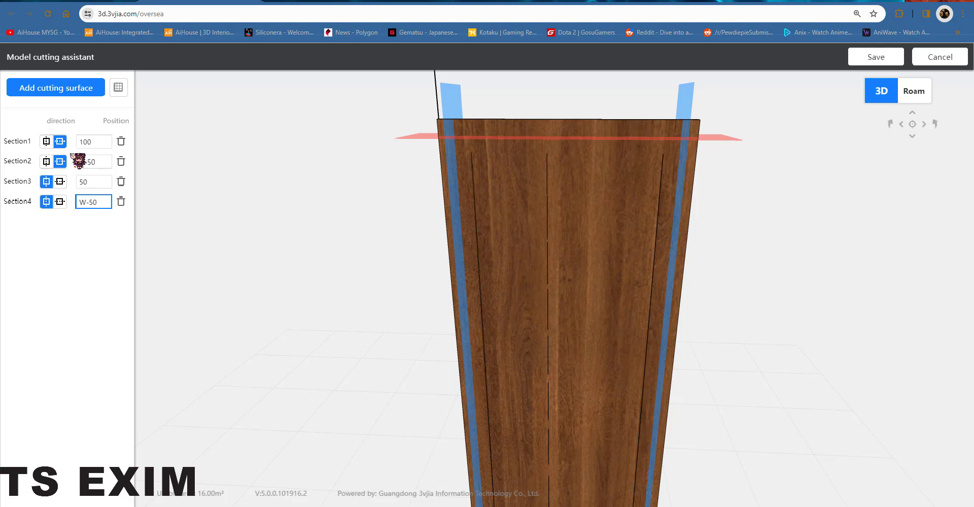
left_click_drag(93, 161, 107, 161)
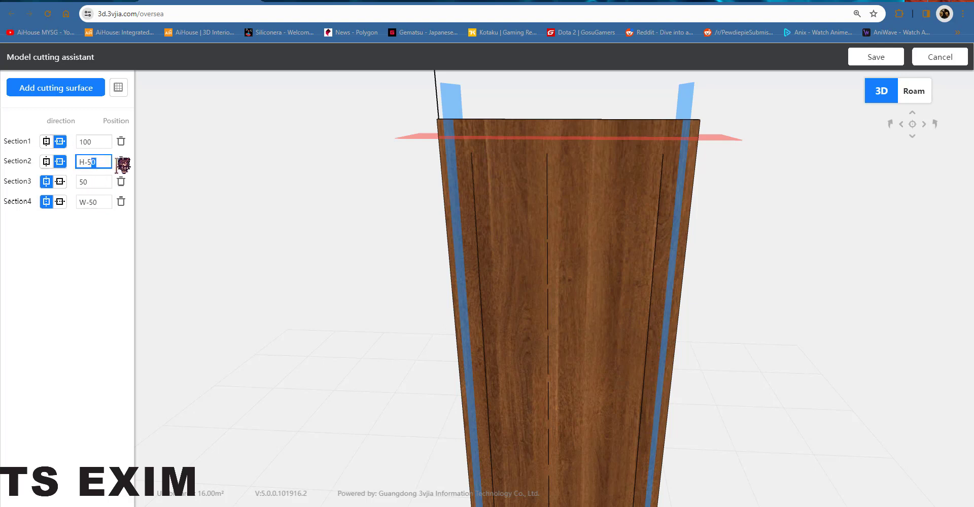
type("100")
key("Return")
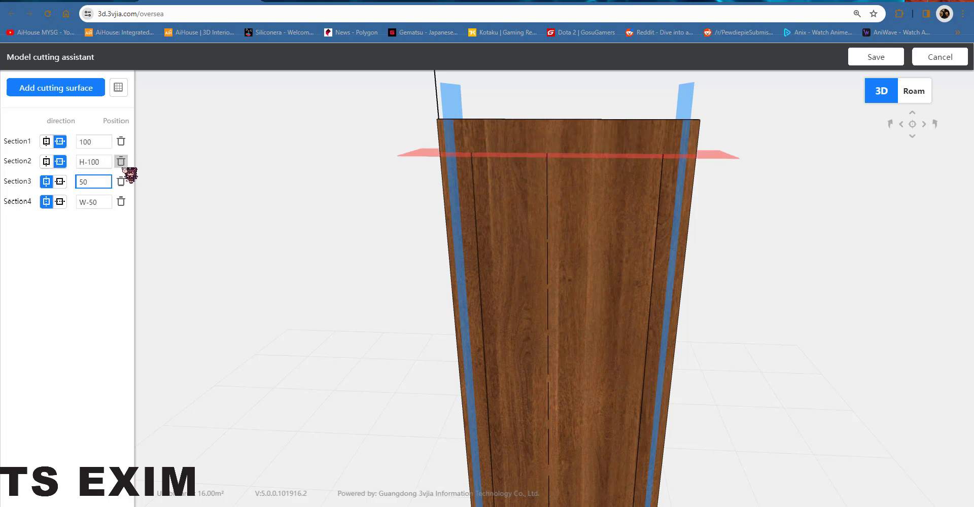
Step: Set Section3's position to 100 and Section4's position to W-100
left_click_drag(484, 224, 517, 165)
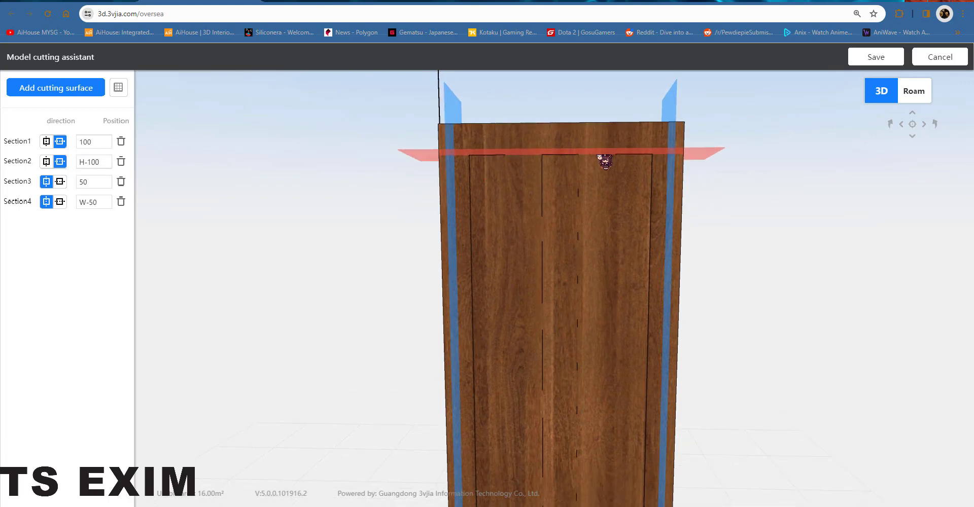
left_click_drag(106, 182, 43, 183)
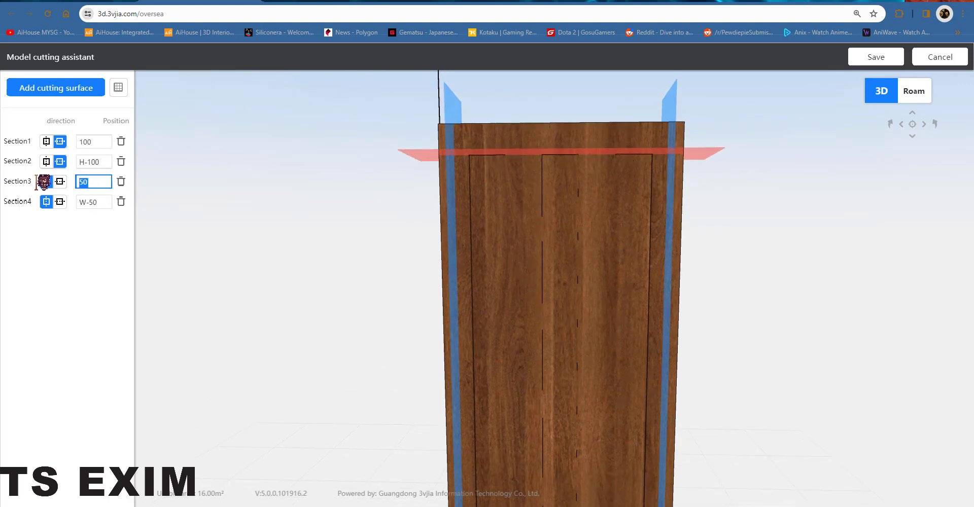
type("100")
key("Return")
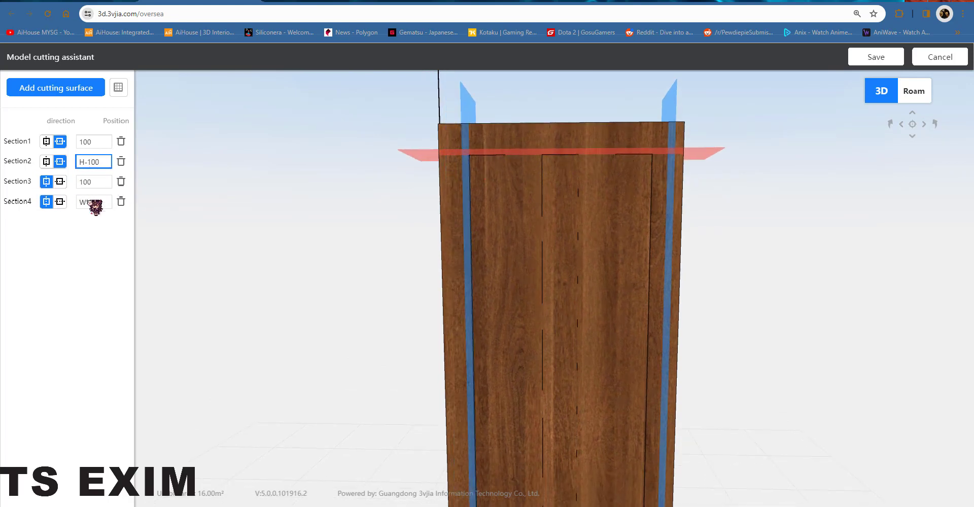
left_click_drag(91, 202, 115, 202)
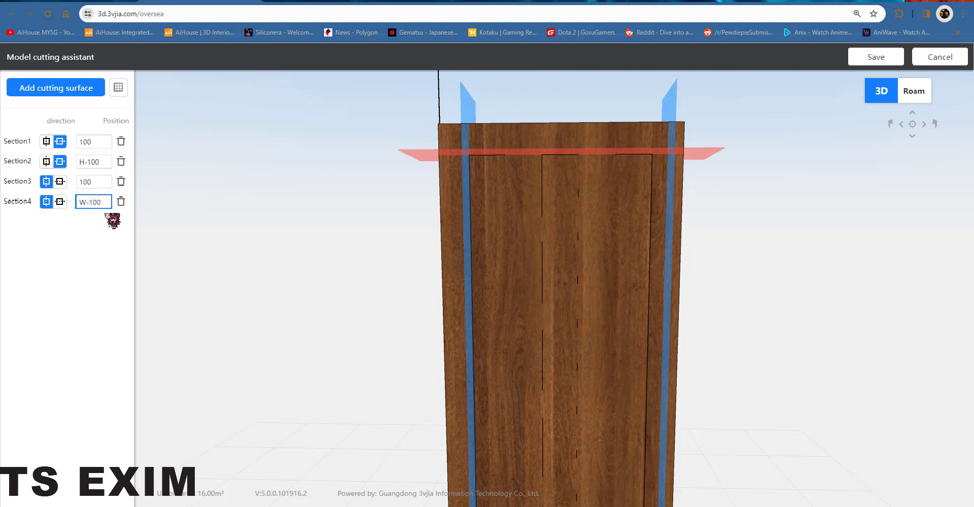
type("100")
key("Return")
Step: Change Section1's position to 75 and Section2's position to H-75
left_click(623, 215)
scroll(639, 203, "up", 6)
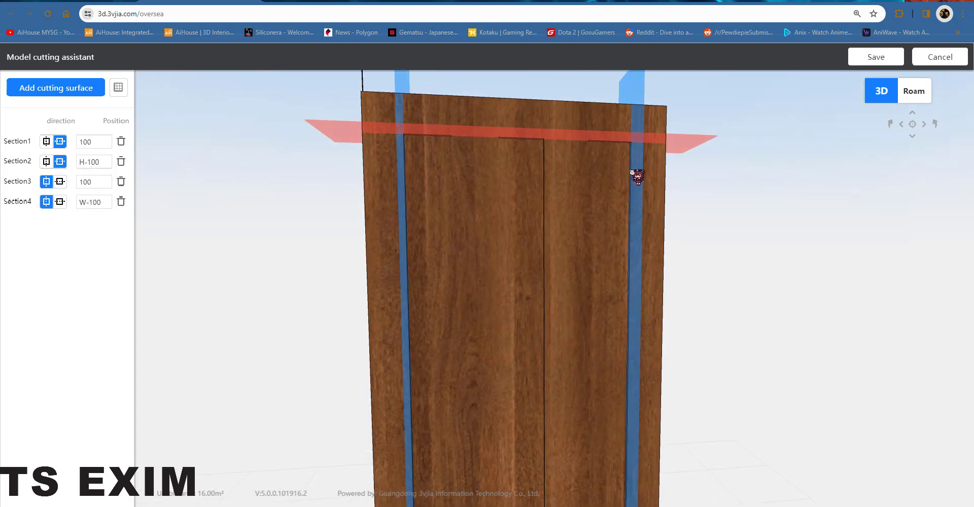
left_click_drag(645, 198, 487, 222)
left_click_drag(100, 142, 65, 150)
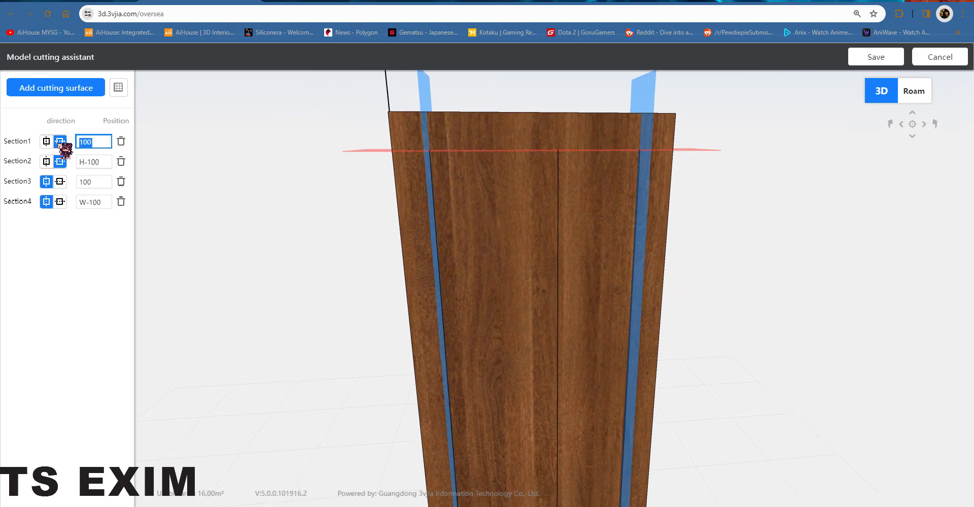
key("Return")
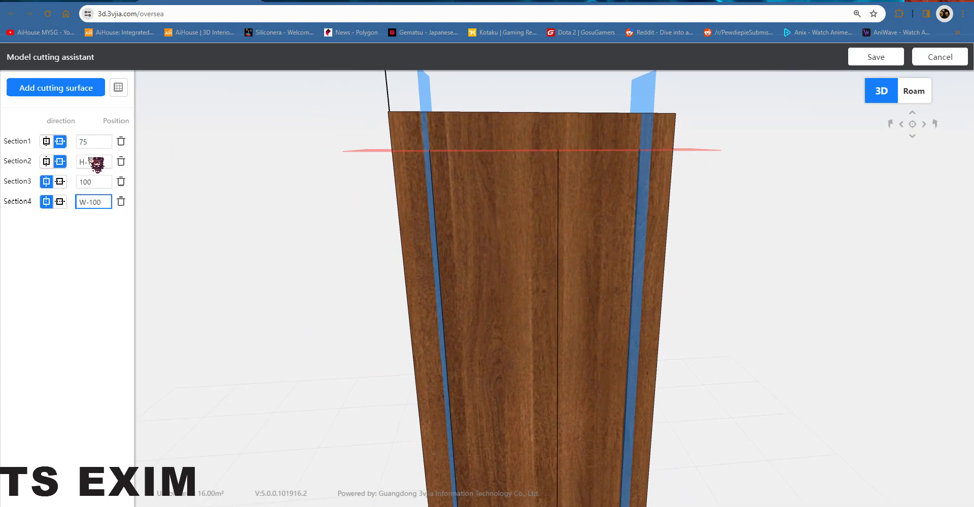
double_click(107, 163)
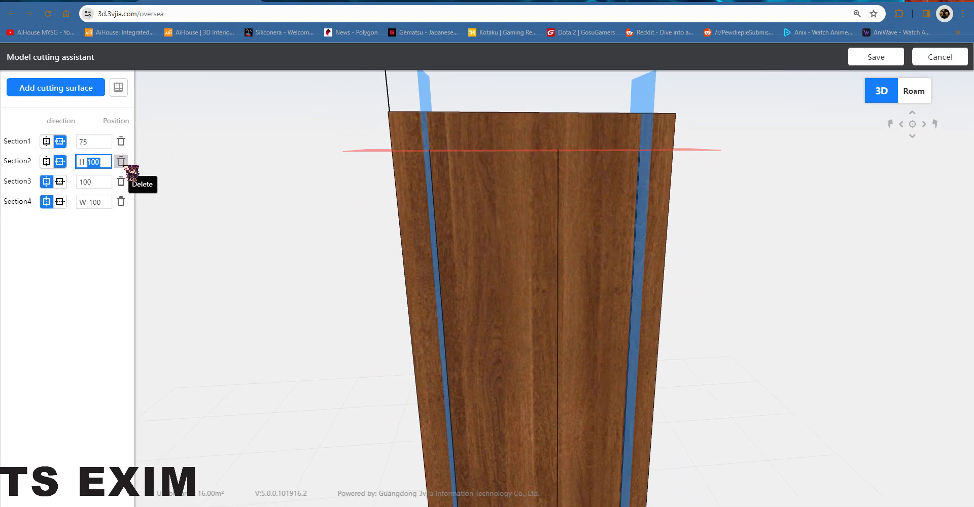
type("75")
key("Return")
Step: Set Section3's position to 75 and Section4's to W-75, and save the cutting layout
left_click_drag(107, 180, 25, 181)
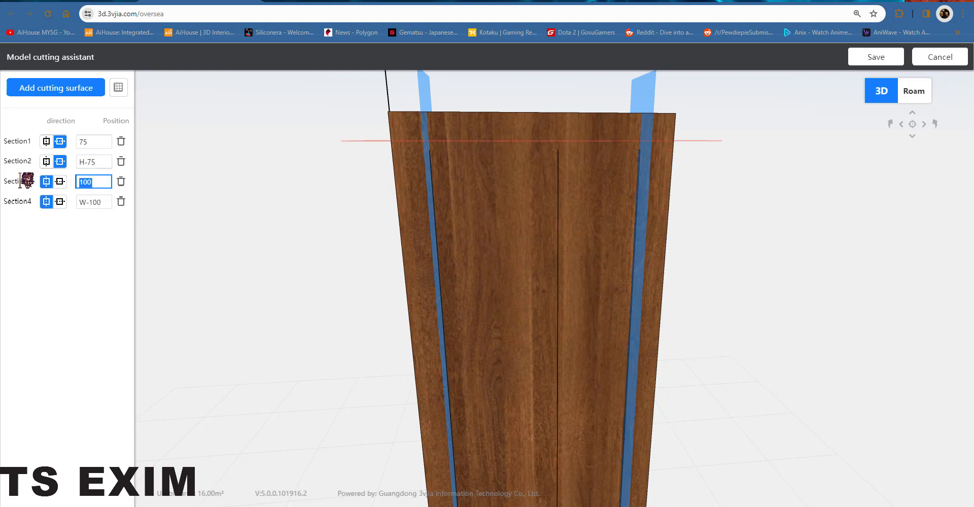
type("75")
key("Return")
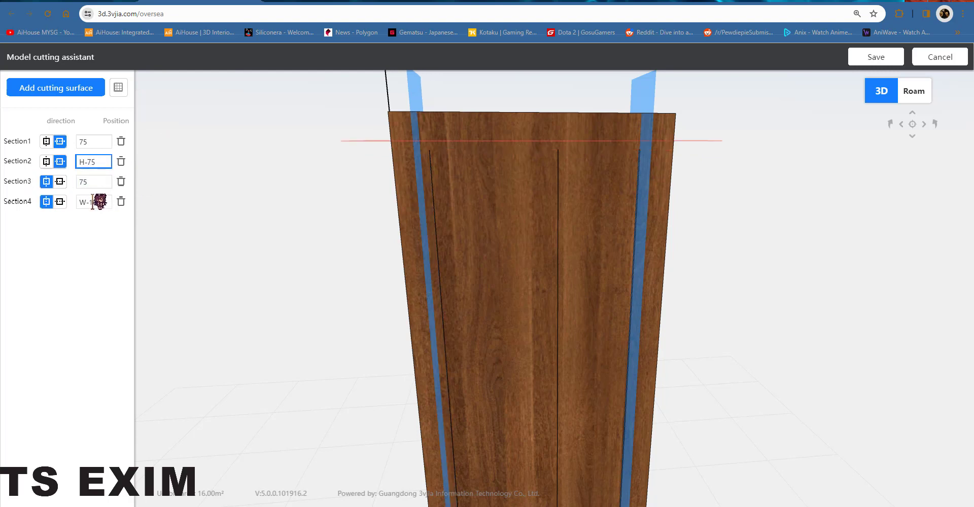
left_click_drag(93, 201, 117, 200)
key("Return")
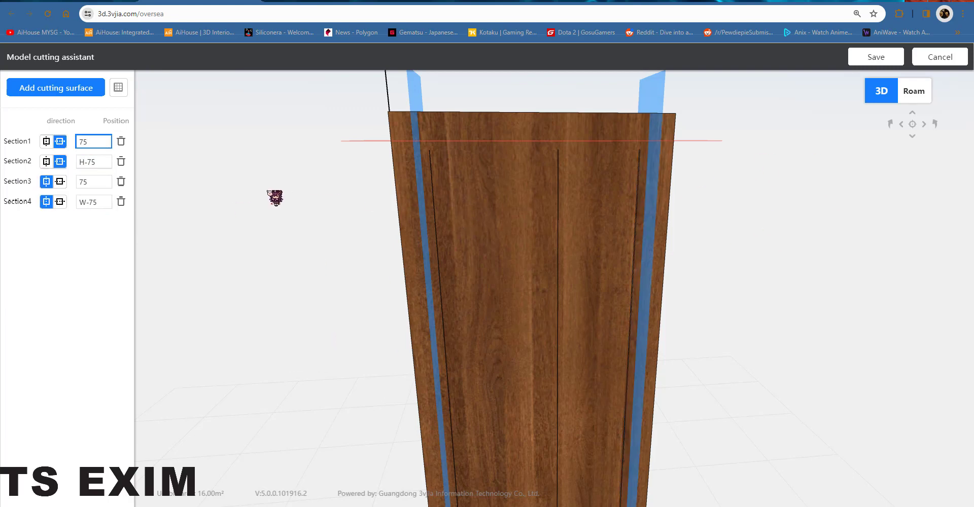
left_click(896, 55)
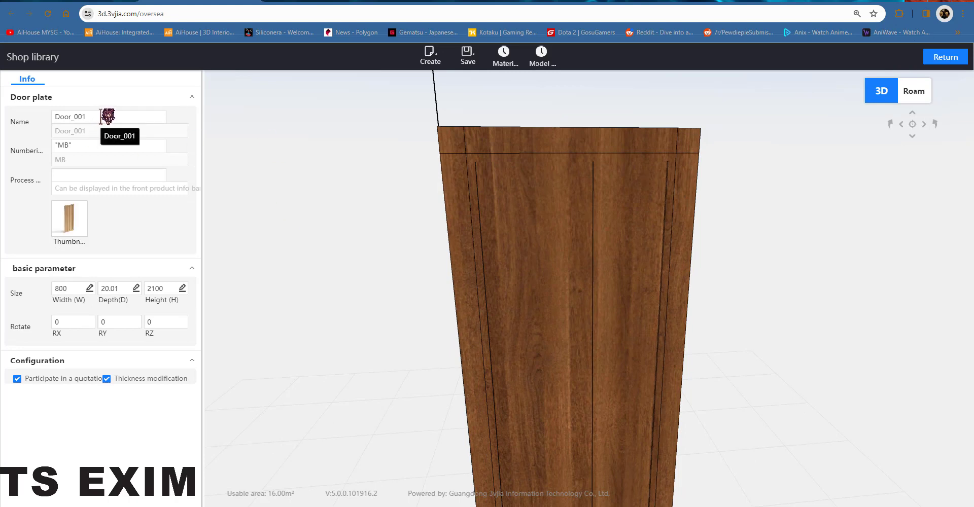
Step: Rename the door plate to WoodDoor_001
left_click_drag(102, 114, 64, 116)
left_click_drag(2, 117, 1, 116)
left_click_drag(121, 117, 14, 116)
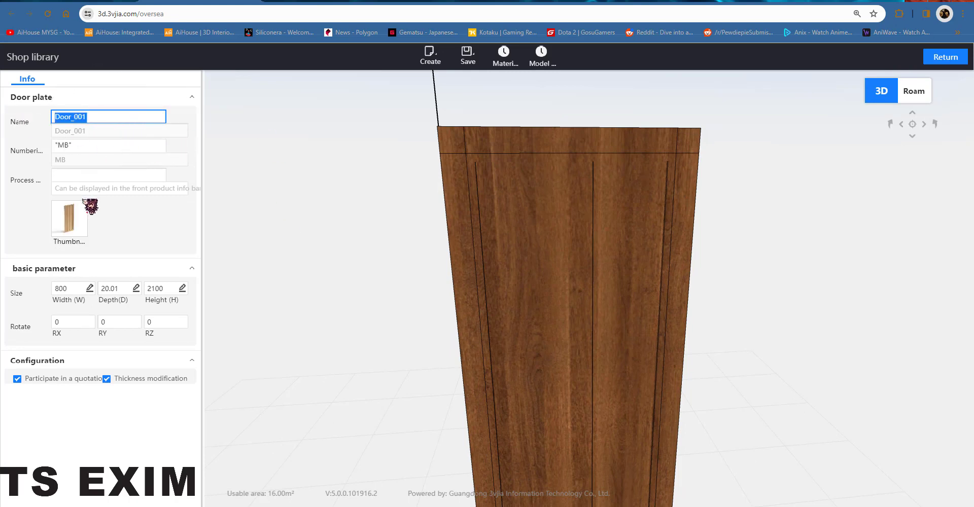
left_click(57, 116)
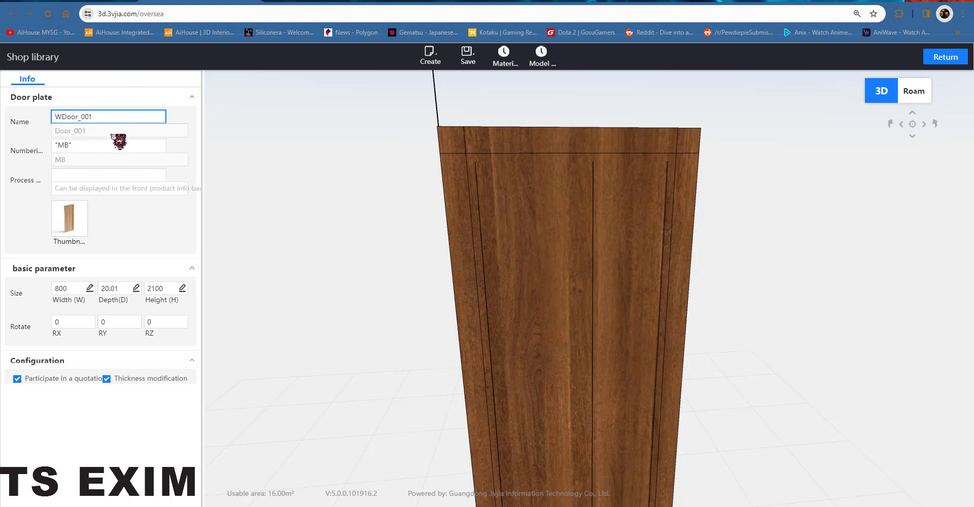
Step: Edit the door plate thumbnail to use the top left front view and save it
left_click(76, 223)
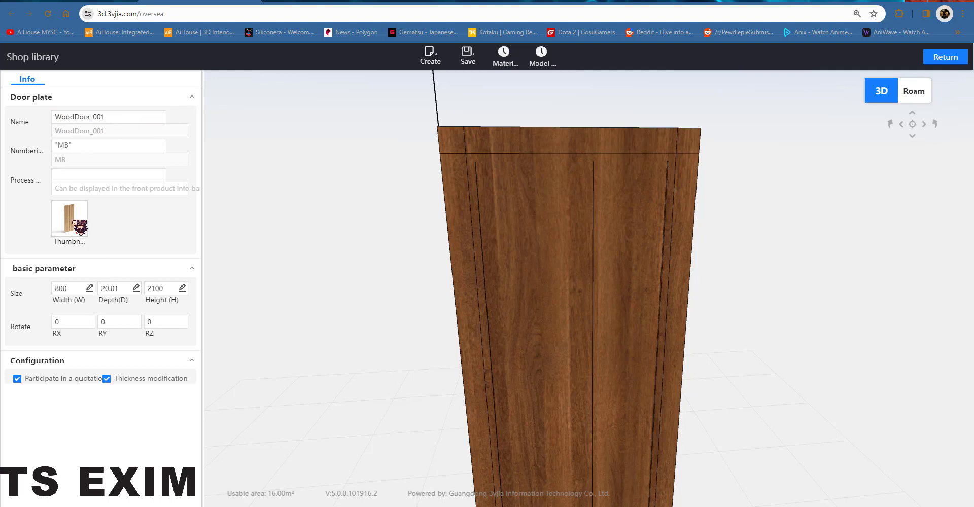
left_click(70, 219)
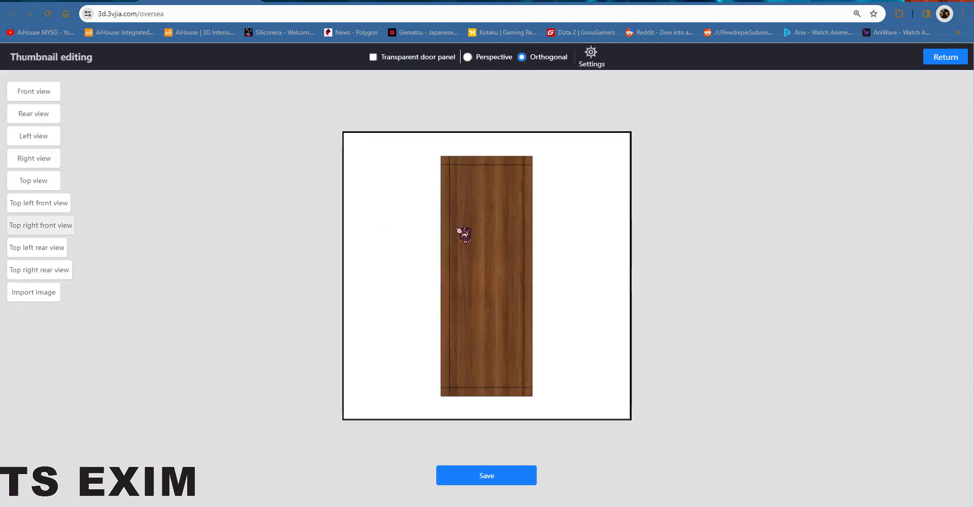
left_click(37, 116)
left_click(35, 161)
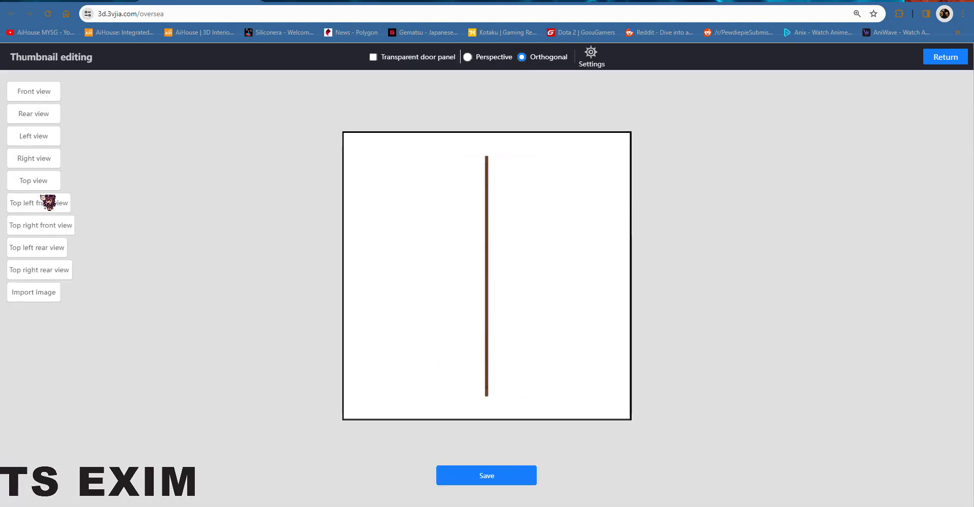
left_click(39, 184)
left_click(44, 208)
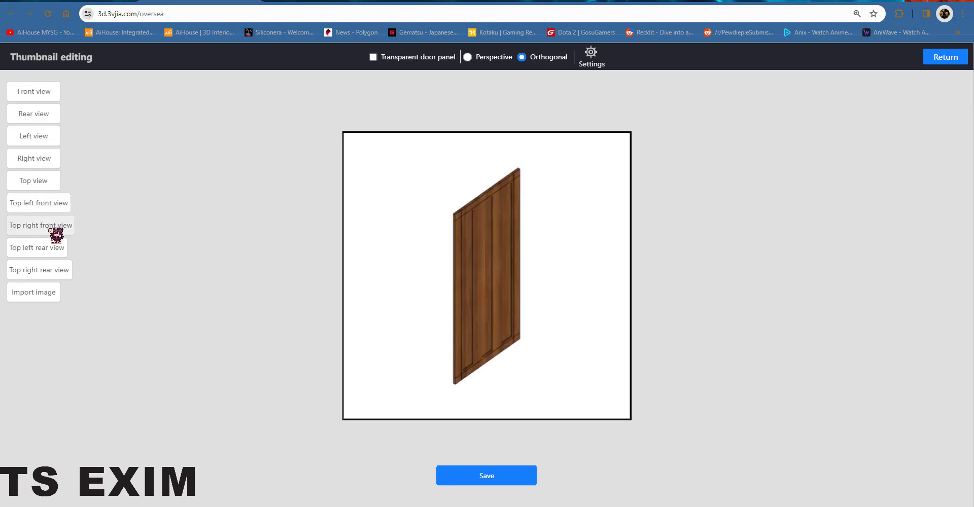
left_click(42, 187)
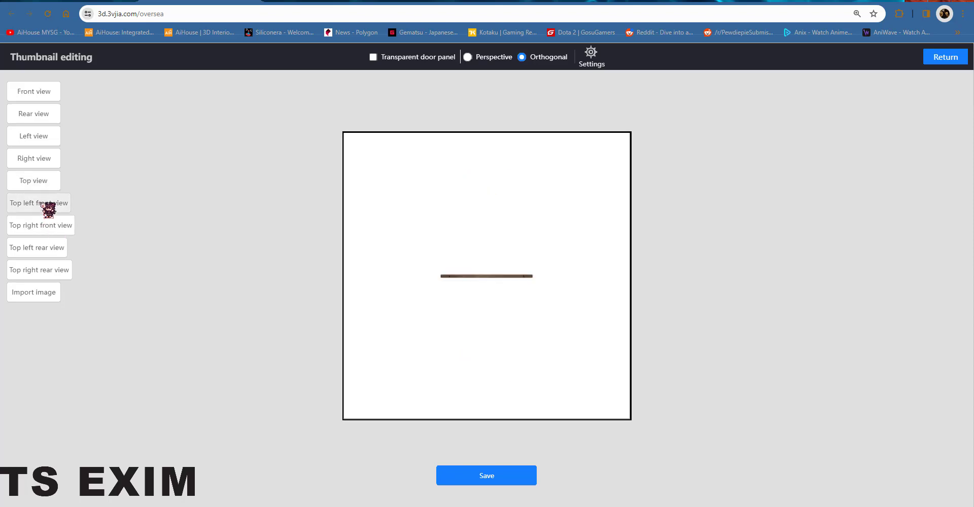
left_click(44, 203)
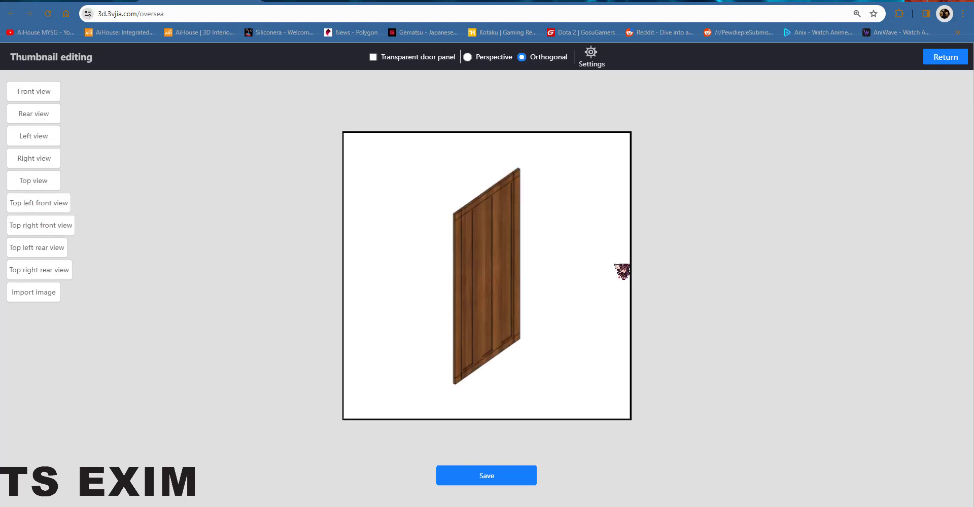
left_click(517, 477)
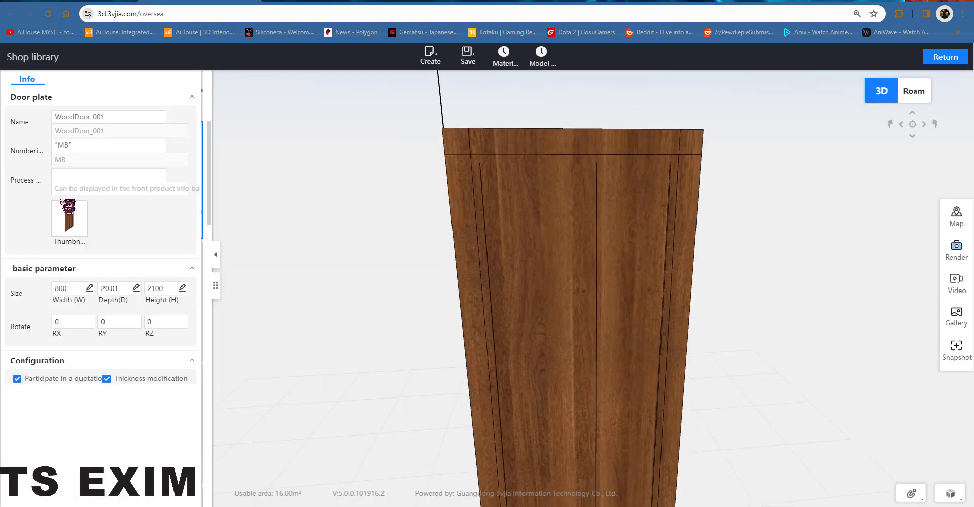
Step: Set the door plate depth to 20 and save it into the Door panel library's WoodPanel category
left_click(126, 285)
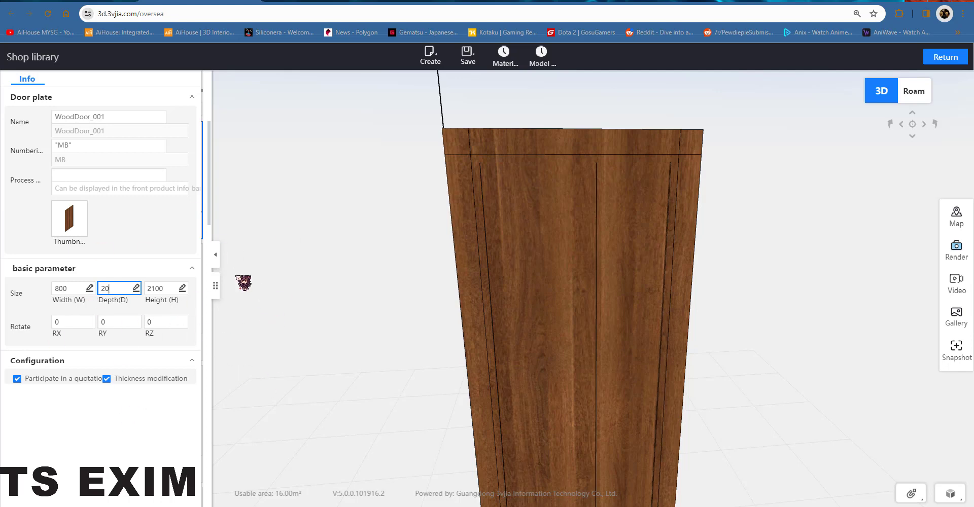
left_click(462, 50)
left_click(472, 78)
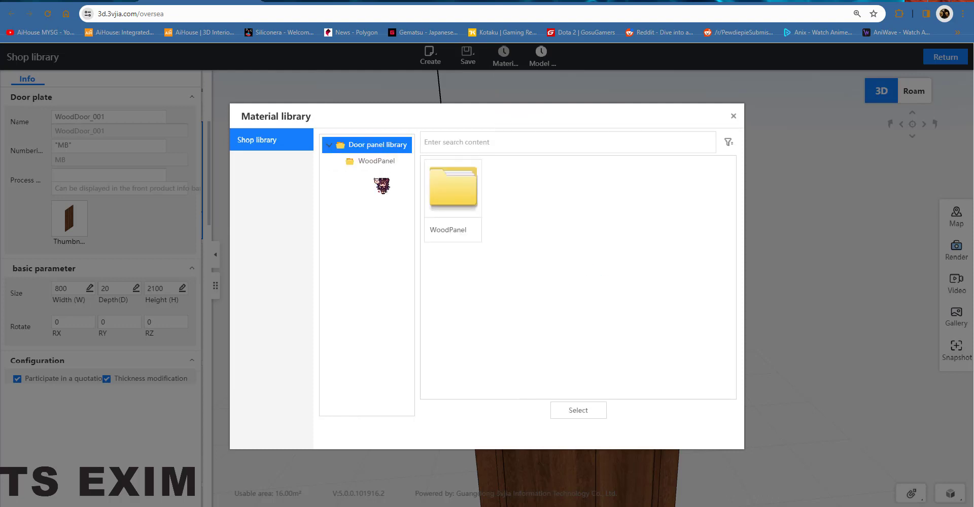
left_click(377, 165)
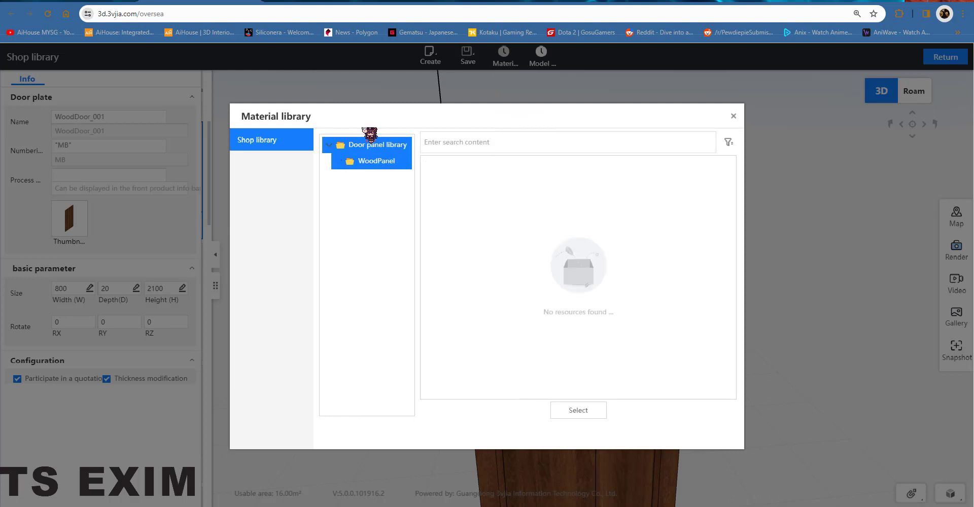
left_click(382, 147)
left_click(389, 166)
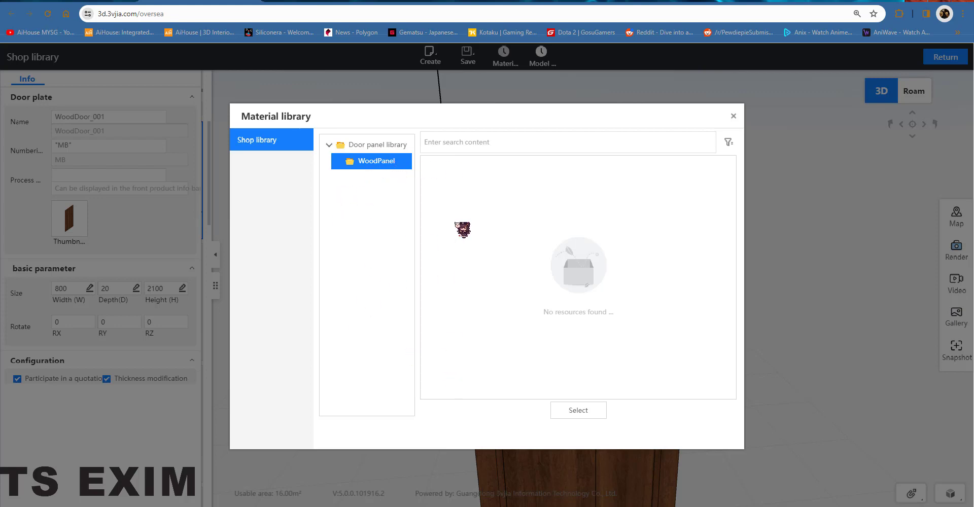
left_click(589, 414)
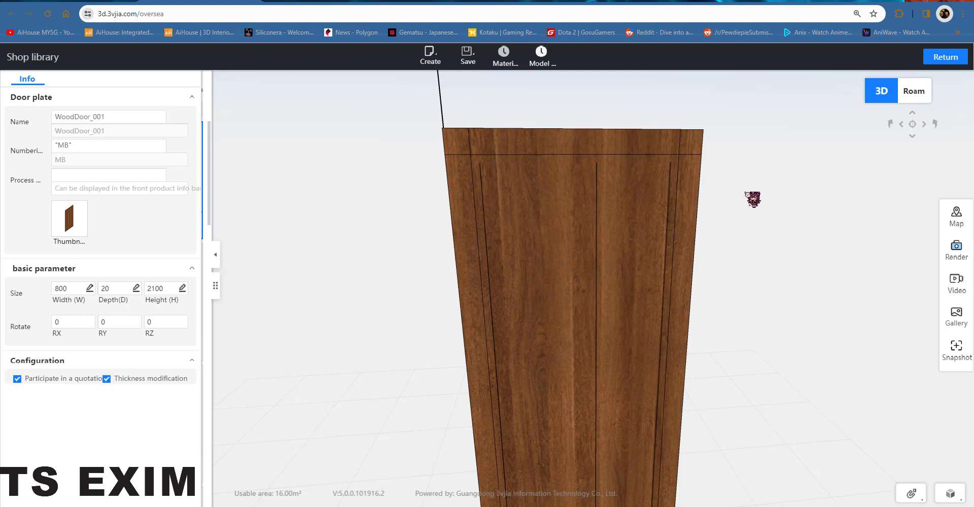
Step: Return to the design and install a left-opening door plate on the universal cabinet
left_click_drag(537, 259, 450, 254)
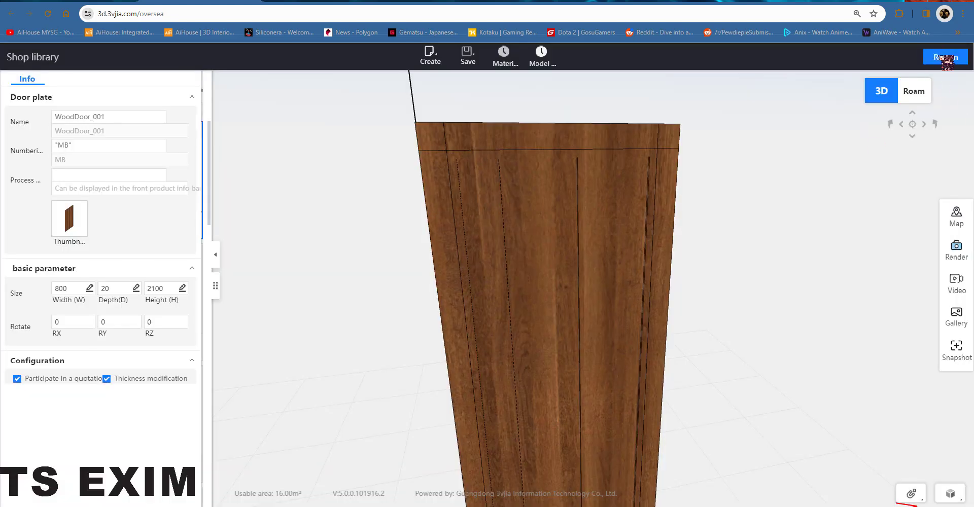
left_click(946, 58)
left_click(533, 189)
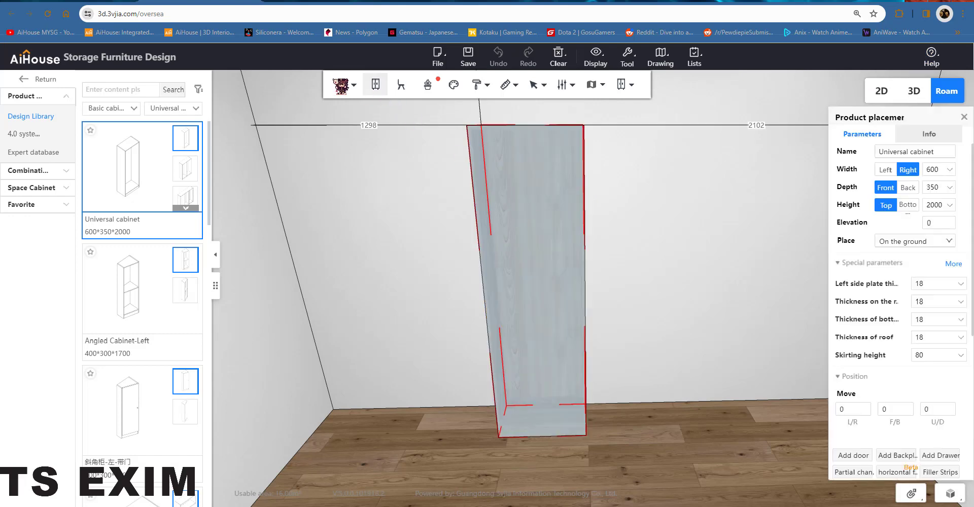
left_click(340, 84)
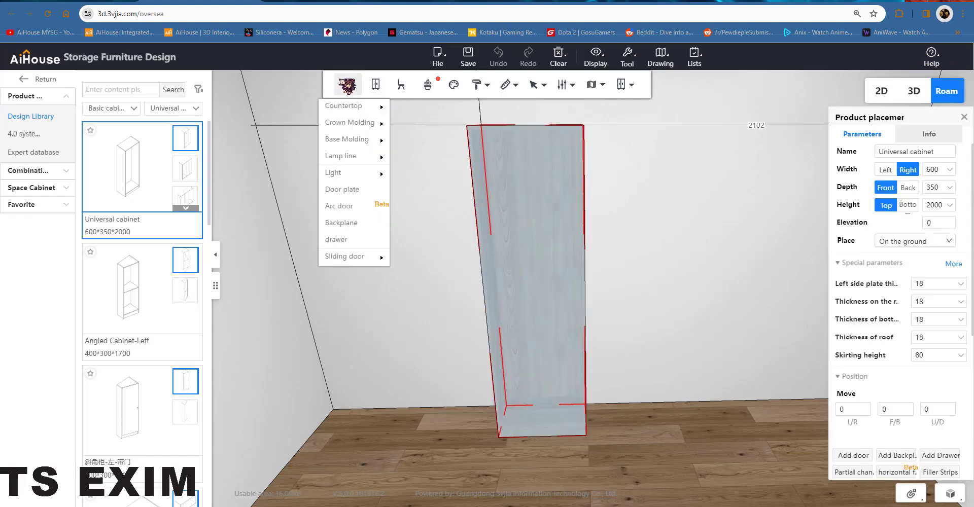
left_click(355, 195)
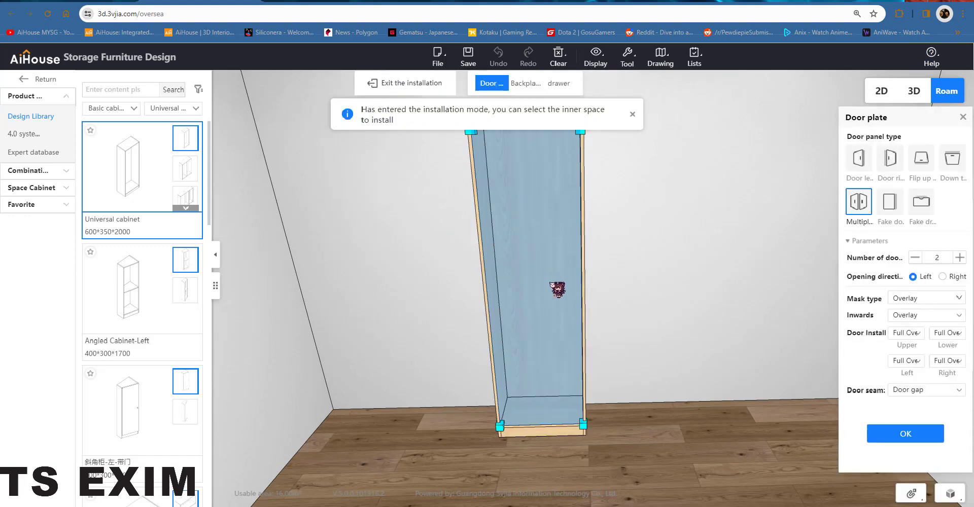
left_click(860, 160)
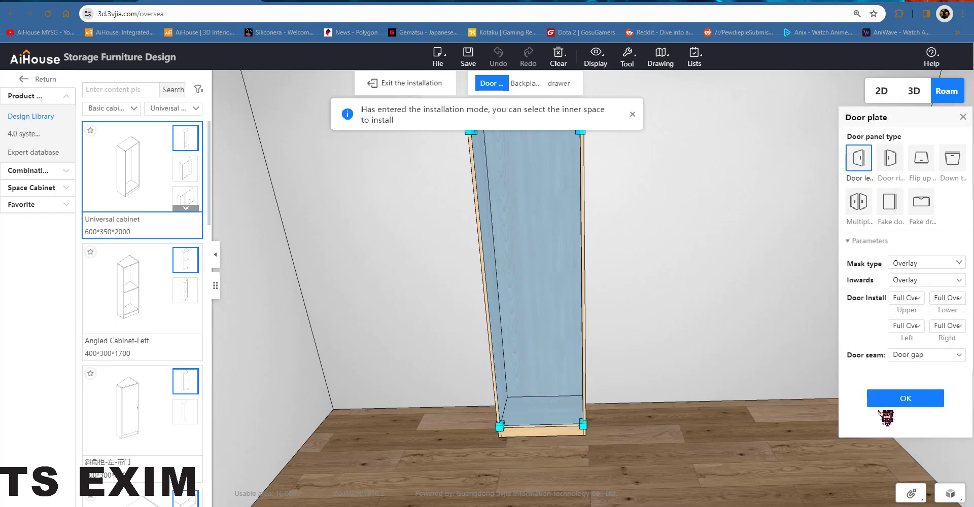
left_click(870, 392)
Step: Close the door plate settings and install a door into the cabinet's inner space
left_click_drag(635, 277, 627, 240)
left_click(964, 117)
left_click(496, 173)
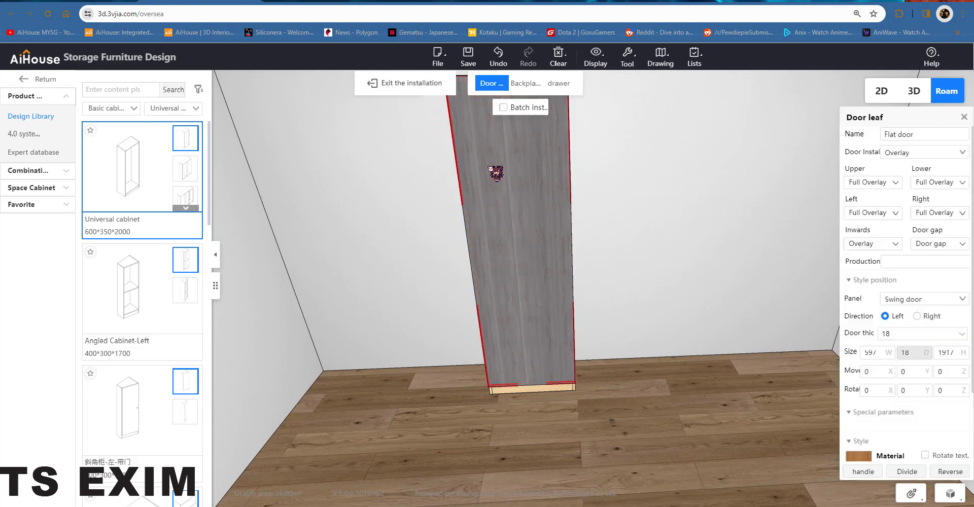
Step: Replace the door's panel type with WoodDoor_001 from the Shop library's WoodPanel category
right_click(518, 205)
mouse_move(559, 303)
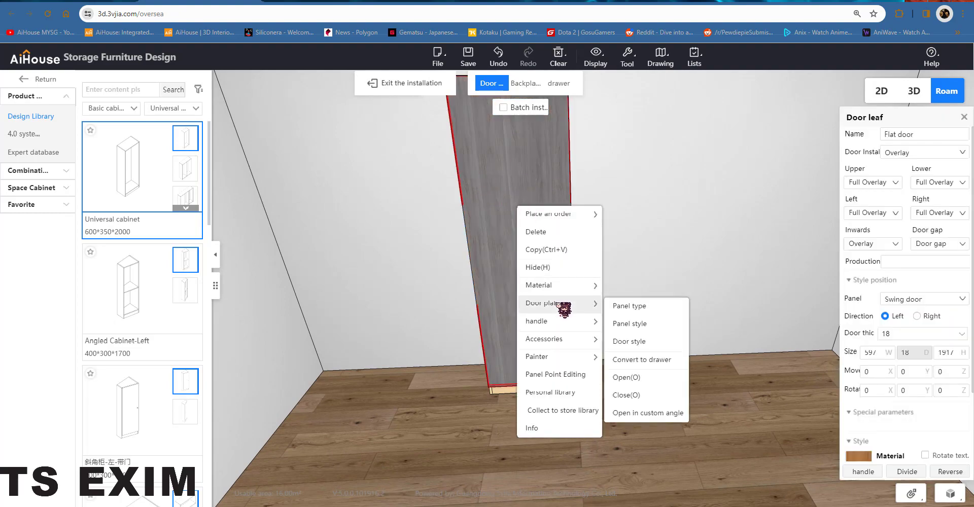
left_click(631, 307)
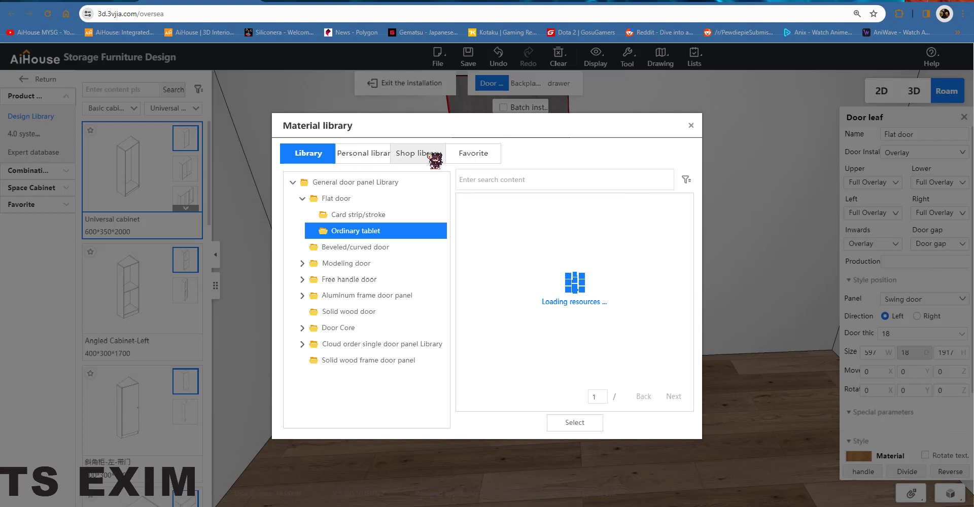
left_click(431, 155)
left_click(355, 199)
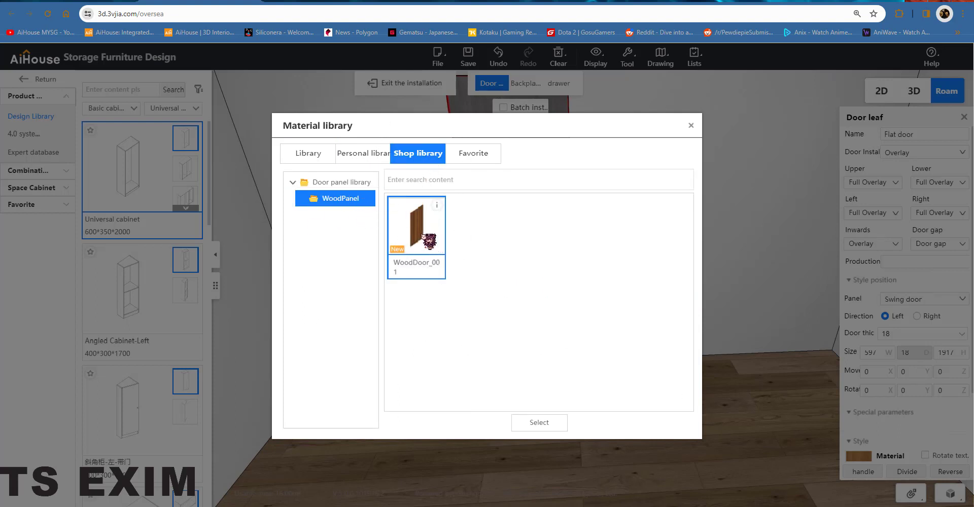
left_click(547, 426)
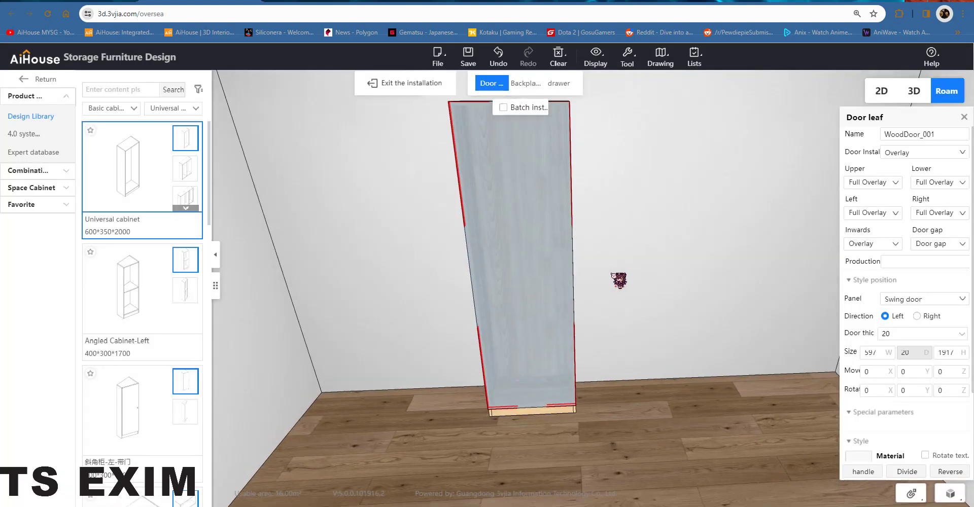
Step: Inspect the applied WoodDoor_001 door from several angles and exit installation mode
left_click_drag(662, 271, 684, 260)
left_click(684, 259)
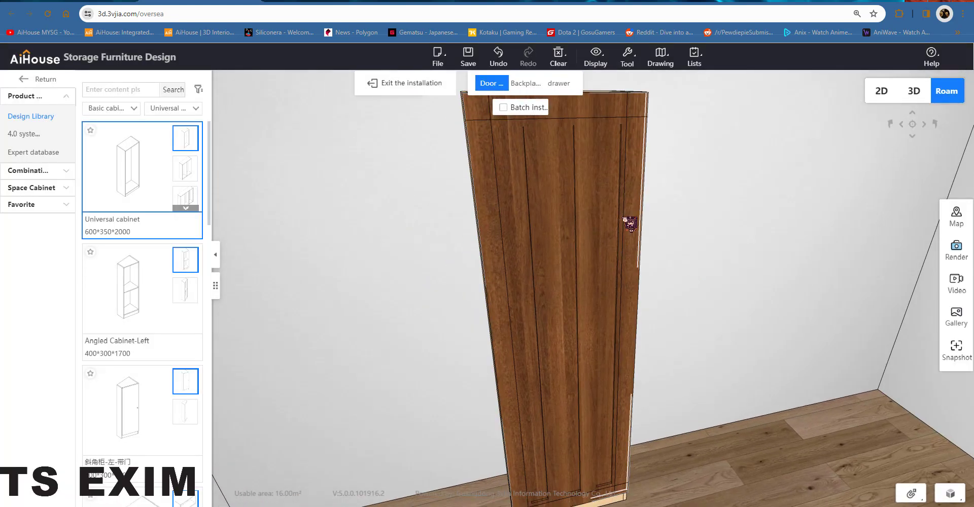
left_click_drag(623, 215, 570, 236)
scroll(570, 235, "up", 3)
left_click(562, 252)
scroll(600, 316, "down", 3)
left_click_drag(593, 385, 604, 330)
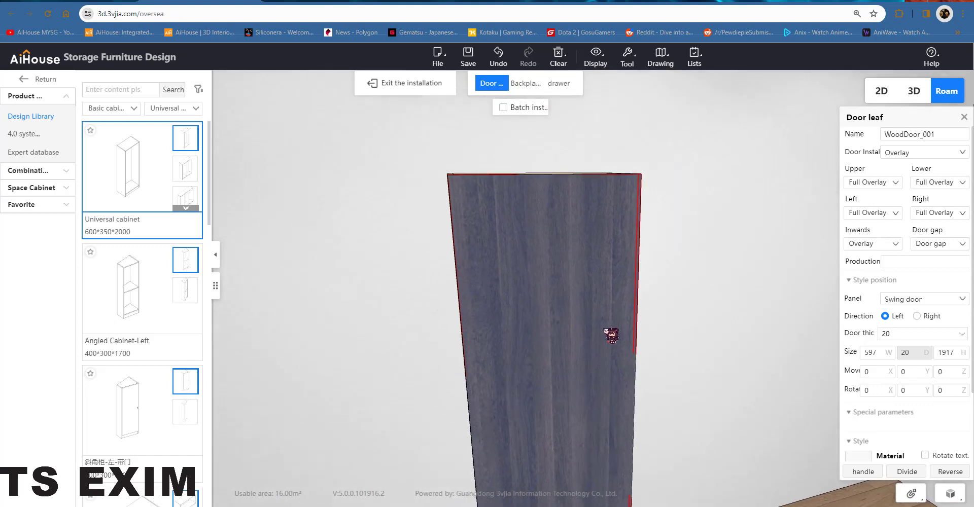
left_click_drag(551, 275, 546, 181)
left_click_drag(714, 267, 632, 223)
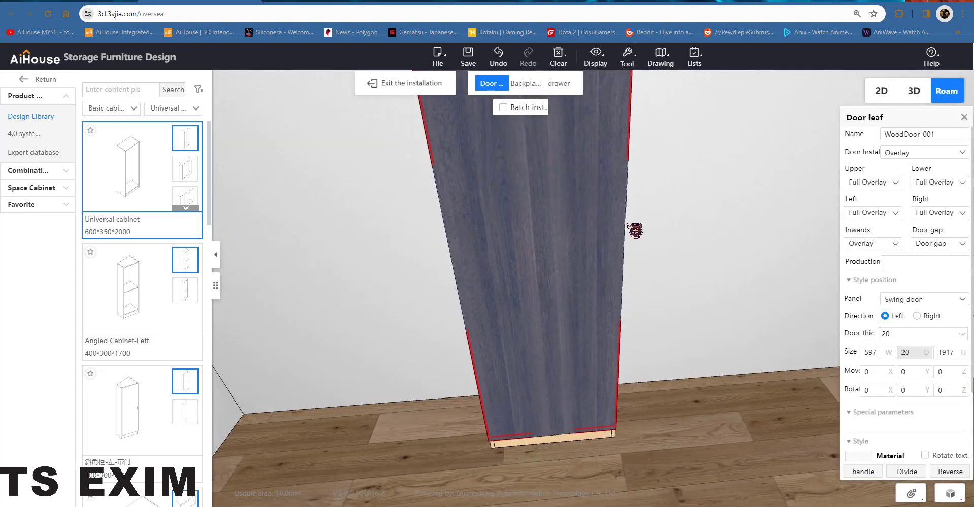
right_click_drag(631, 223, 675, 298)
left_click(675, 298)
left_click(571, 228)
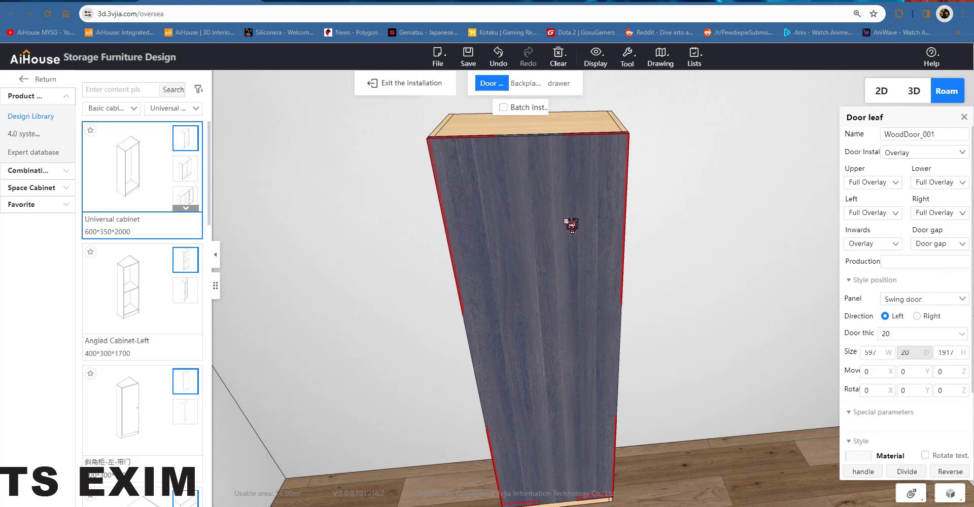
left_click(393, 93)
Step: Select the door leaf and increase its width by +100
left_click(531, 209)
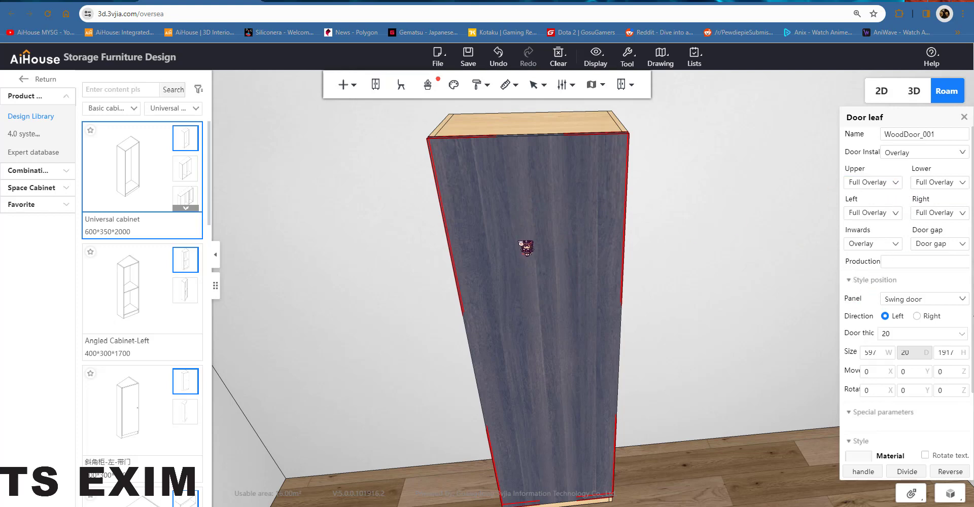
right_click(522, 243)
mouse_move(578, 348)
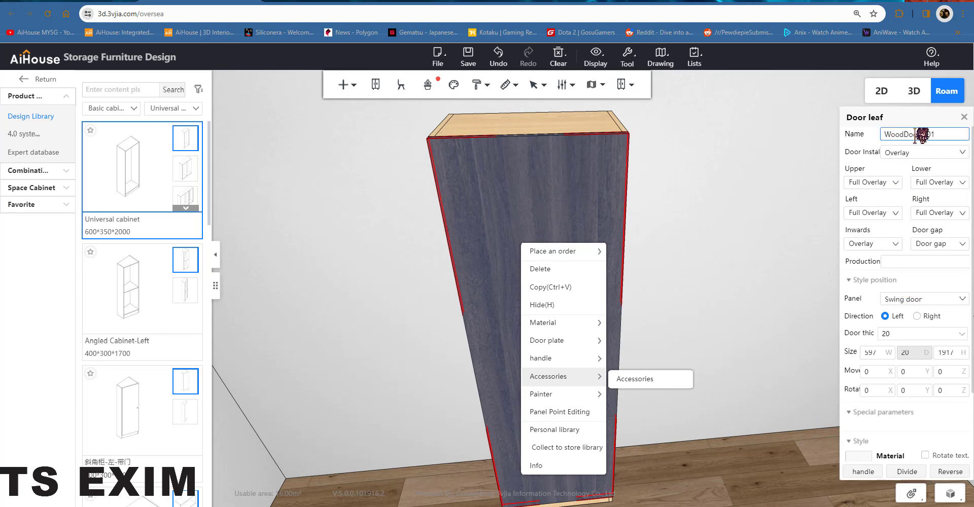
left_click(948, 323)
left_click(880, 354)
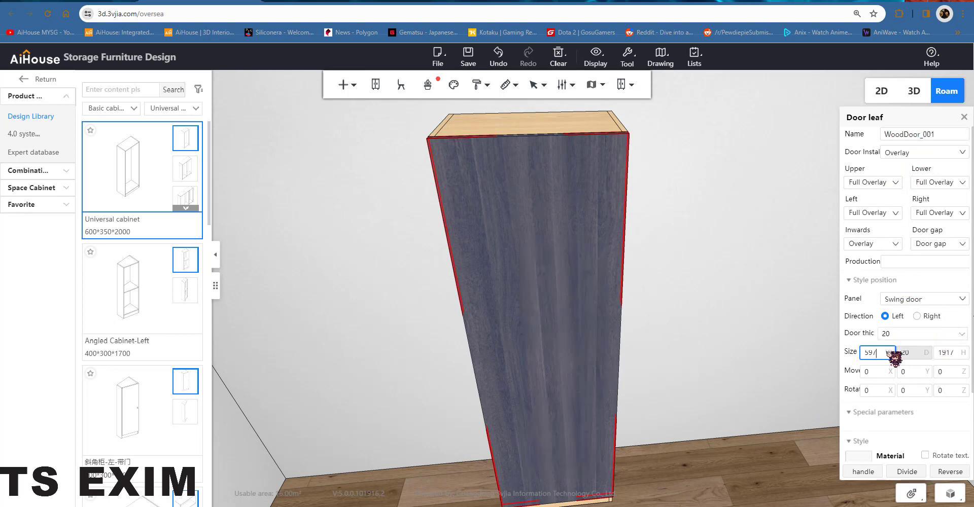
type("+100")
key("Return")
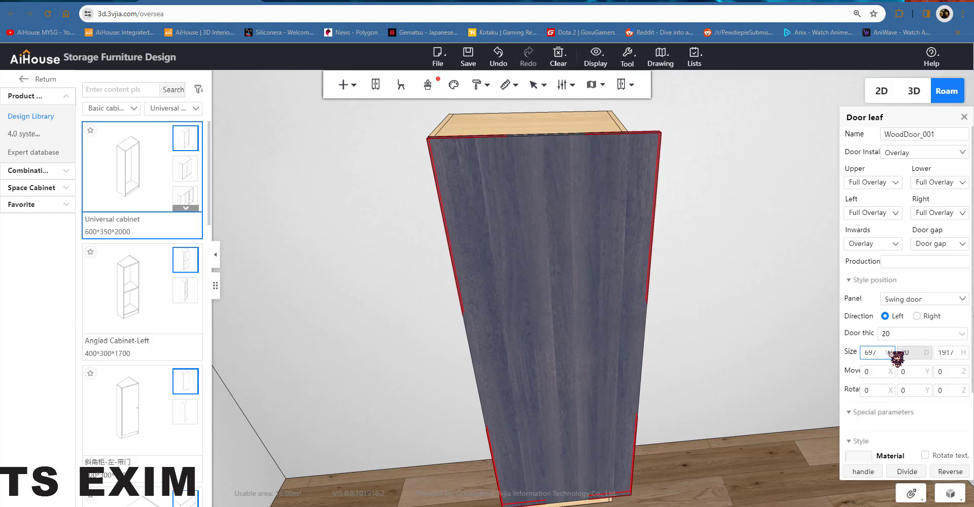
Step: Set the door leaf width to 800
left_click(677, 182)
left_click_drag(663, 219, 671, 177)
key("e")
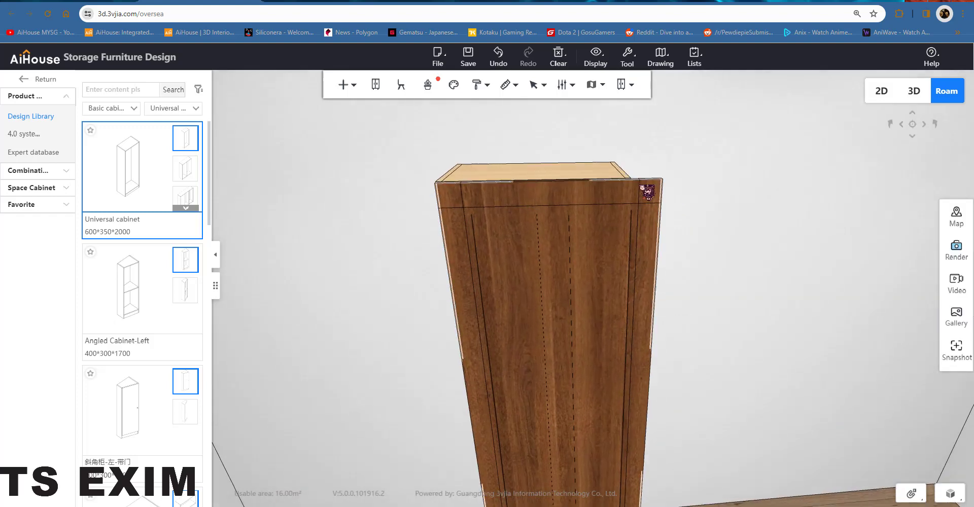
key("q")
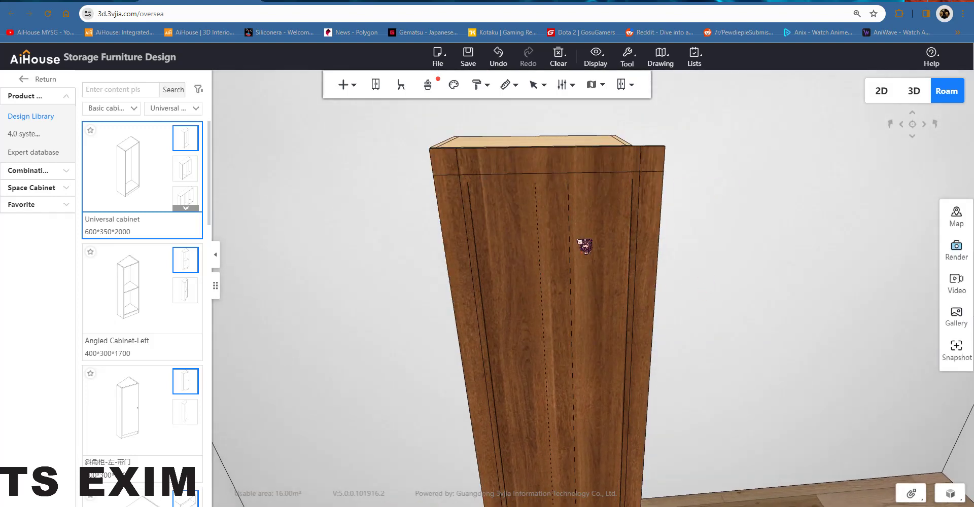
left_click(585, 247)
left_click(881, 353)
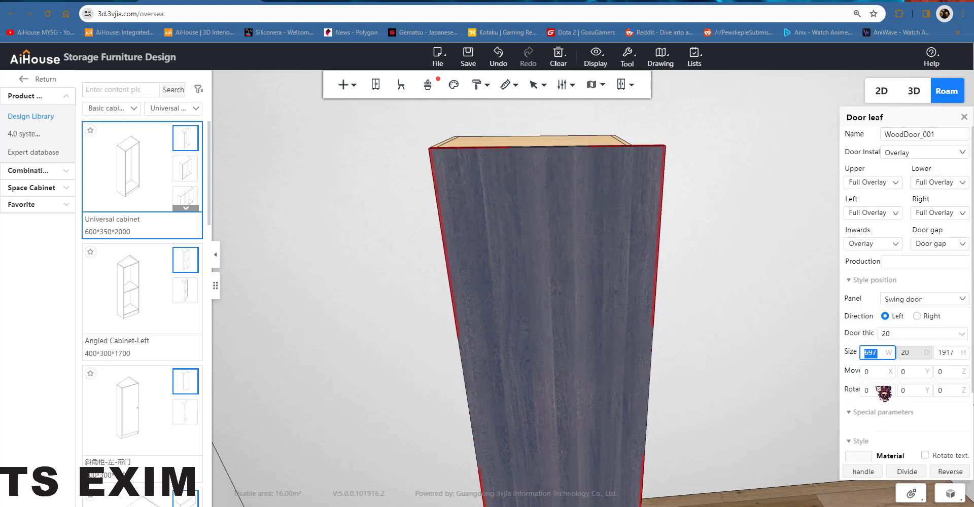
key("Return")
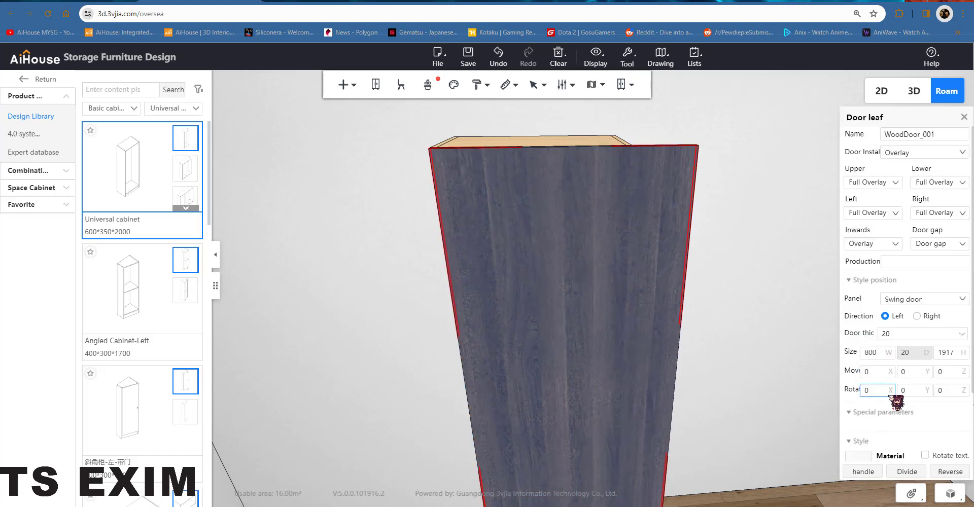
Step: Orbit around the cabinet to examine how the widened door fits
left_click(791, 307)
scroll(737, 233, "up", 5)
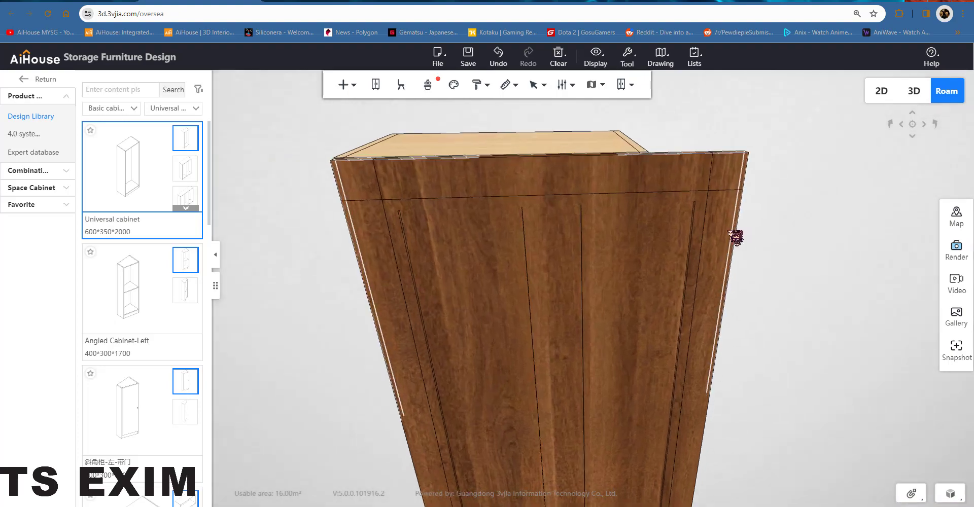
left_click(625, 194)
scroll(668, 198, "down", 3)
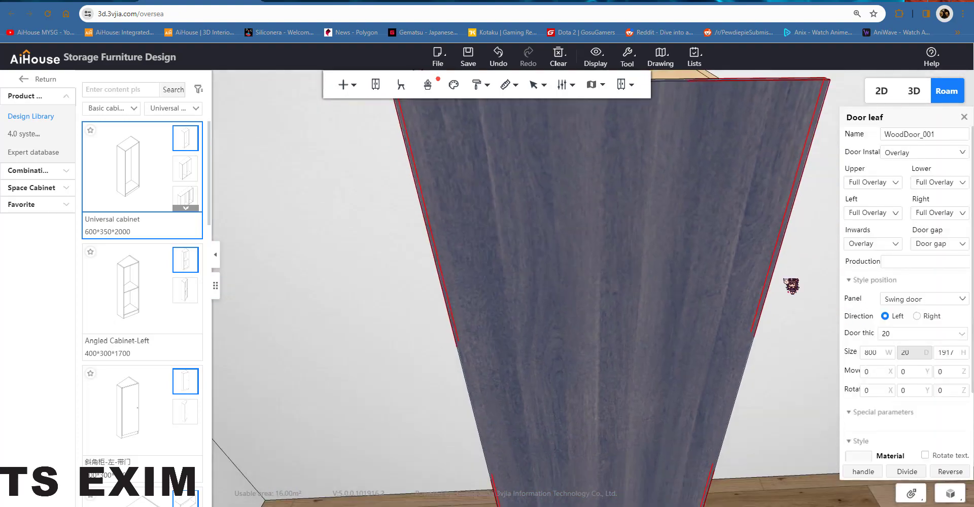
scroll(675, 203, "up", 3)
scroll(680, 208, "down", 4)
left_click(681, 210)
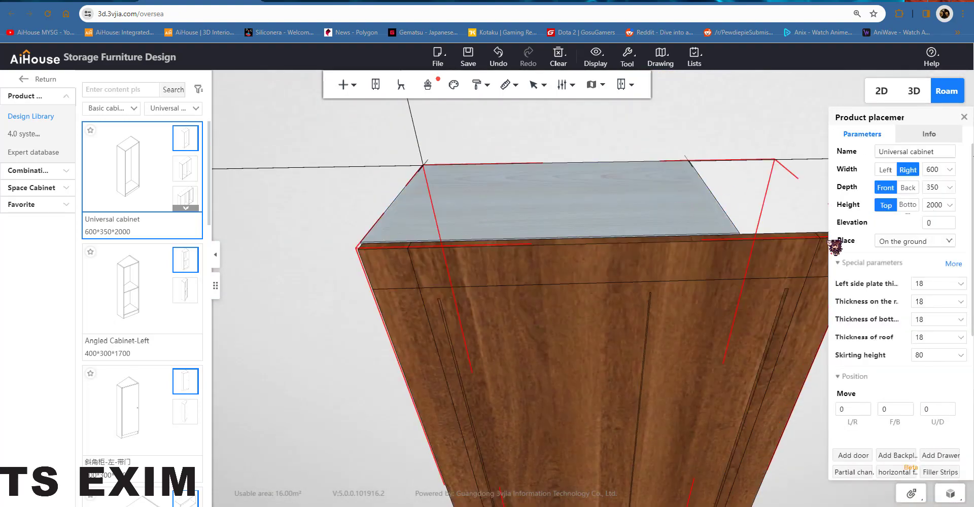
left_click(753, 256)
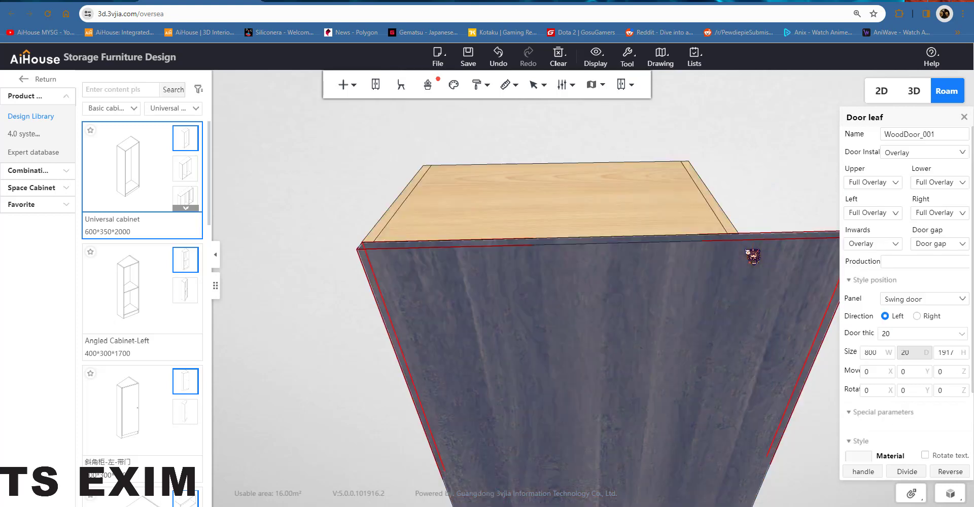
left_click(880, 353)
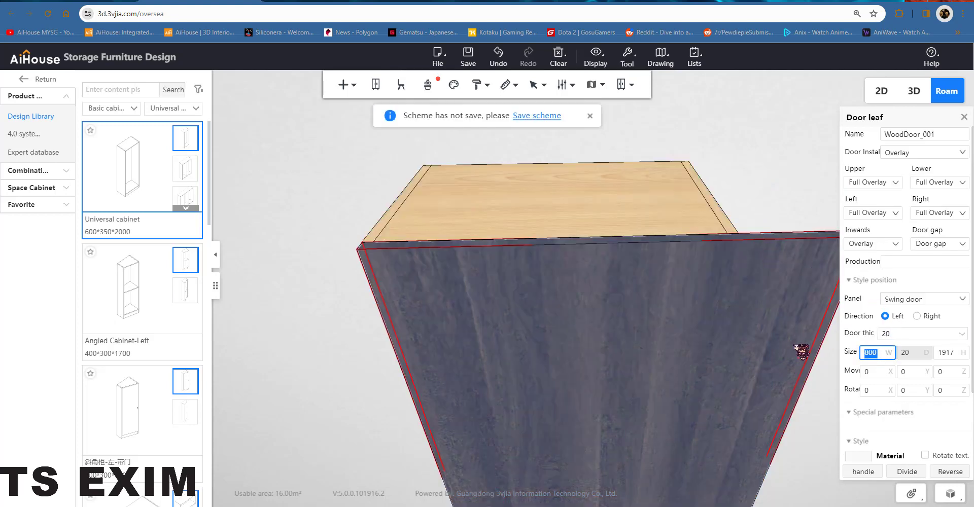
key("Return")
right_click_drag(749, 288, 669, 287)
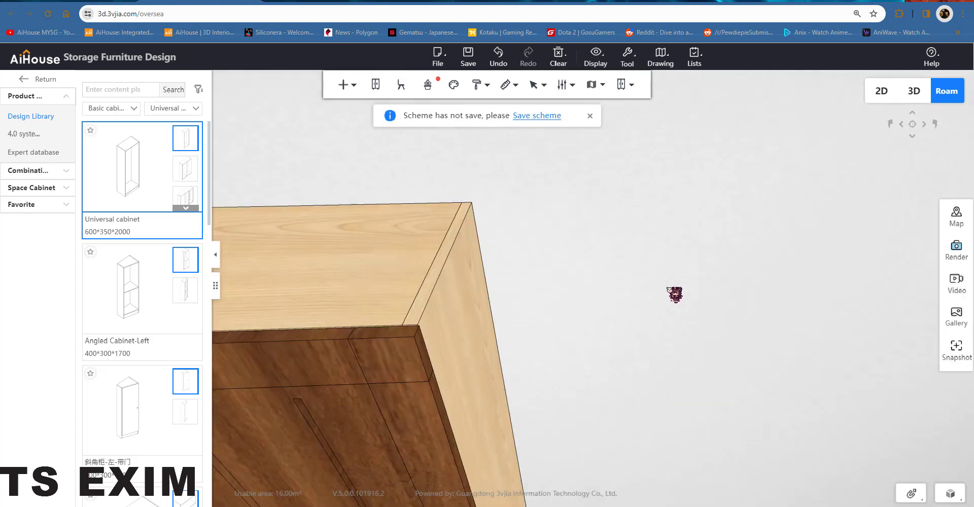
left_click_drag(669, 287, 523, 313)
right_click_drag(493, 330, 509, 236)
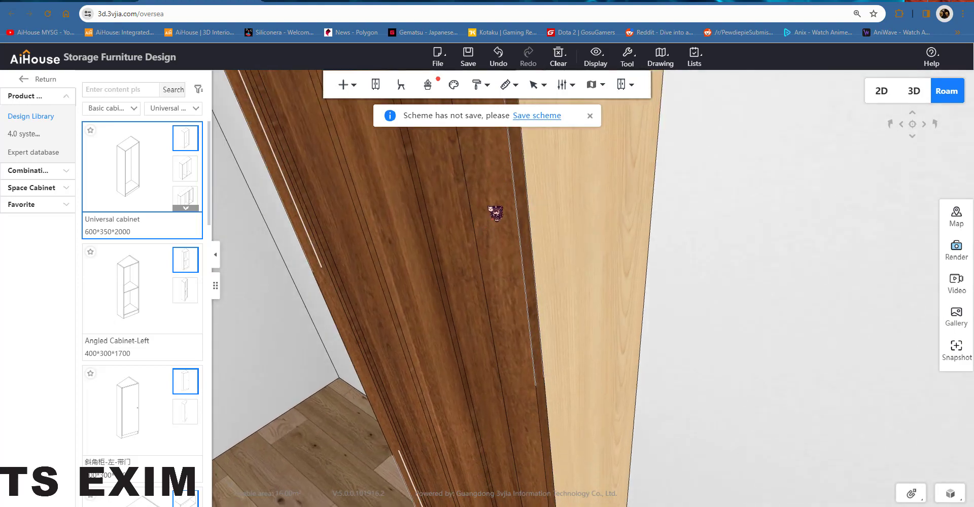
left_click_drag(488, 205, 673, 178)
left_click_drag(536, 164, 786, 222)
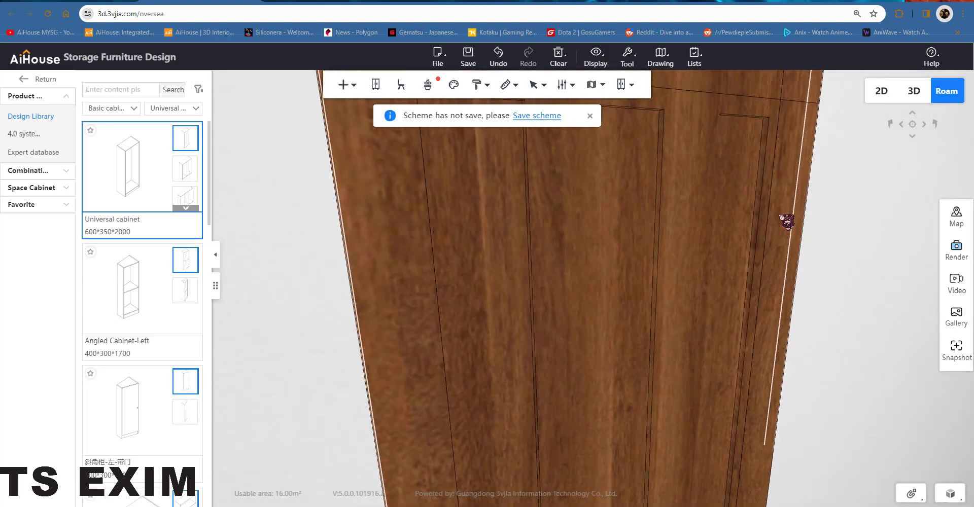
left_click_drag(708, 259, 641, 233)
right_click_drag(642, 233, 626, 251)
scroll(626, 251, "down", 4)
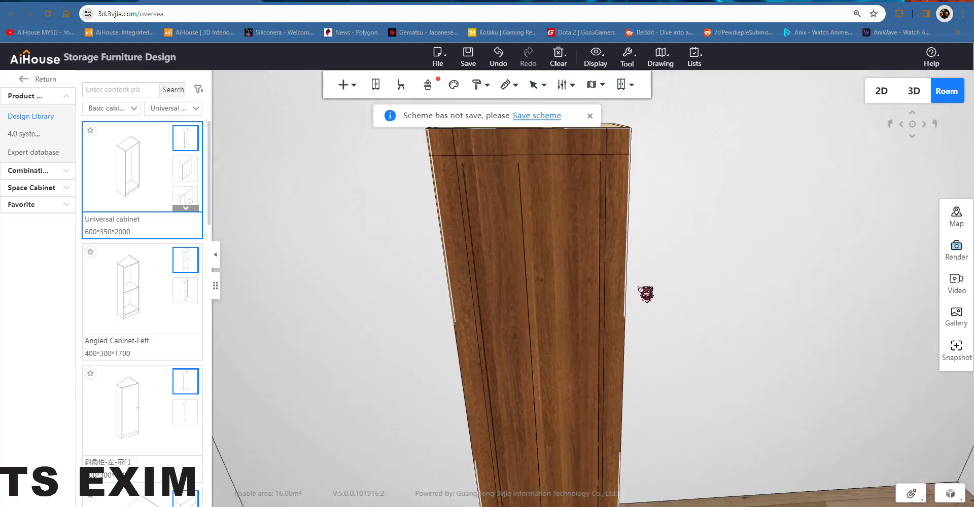
right_click_drag(641, 288, 627, 239)
left_click_drag(641, 168, 729, 231)
scroll(753, 243, "down", 1)
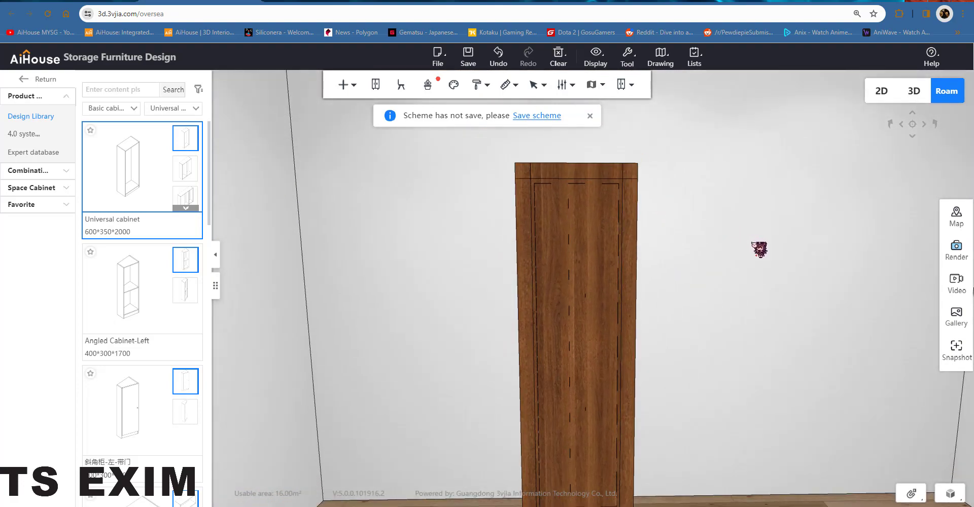